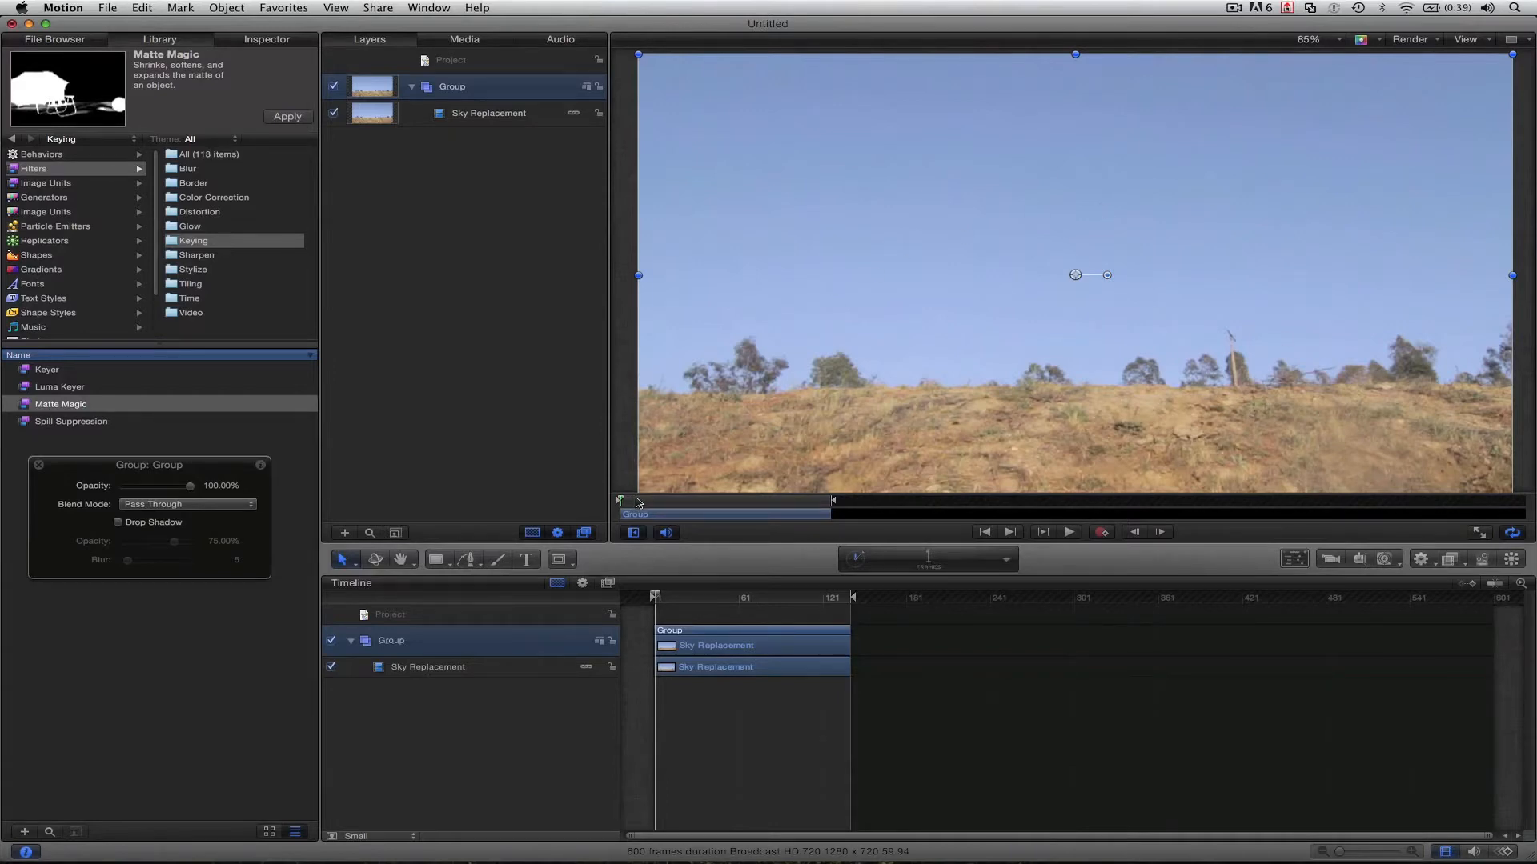
Scrub through the Sky Replacement clip to review the jumping man against the original sky.
left_click_drag(638, 502, 744, 500)
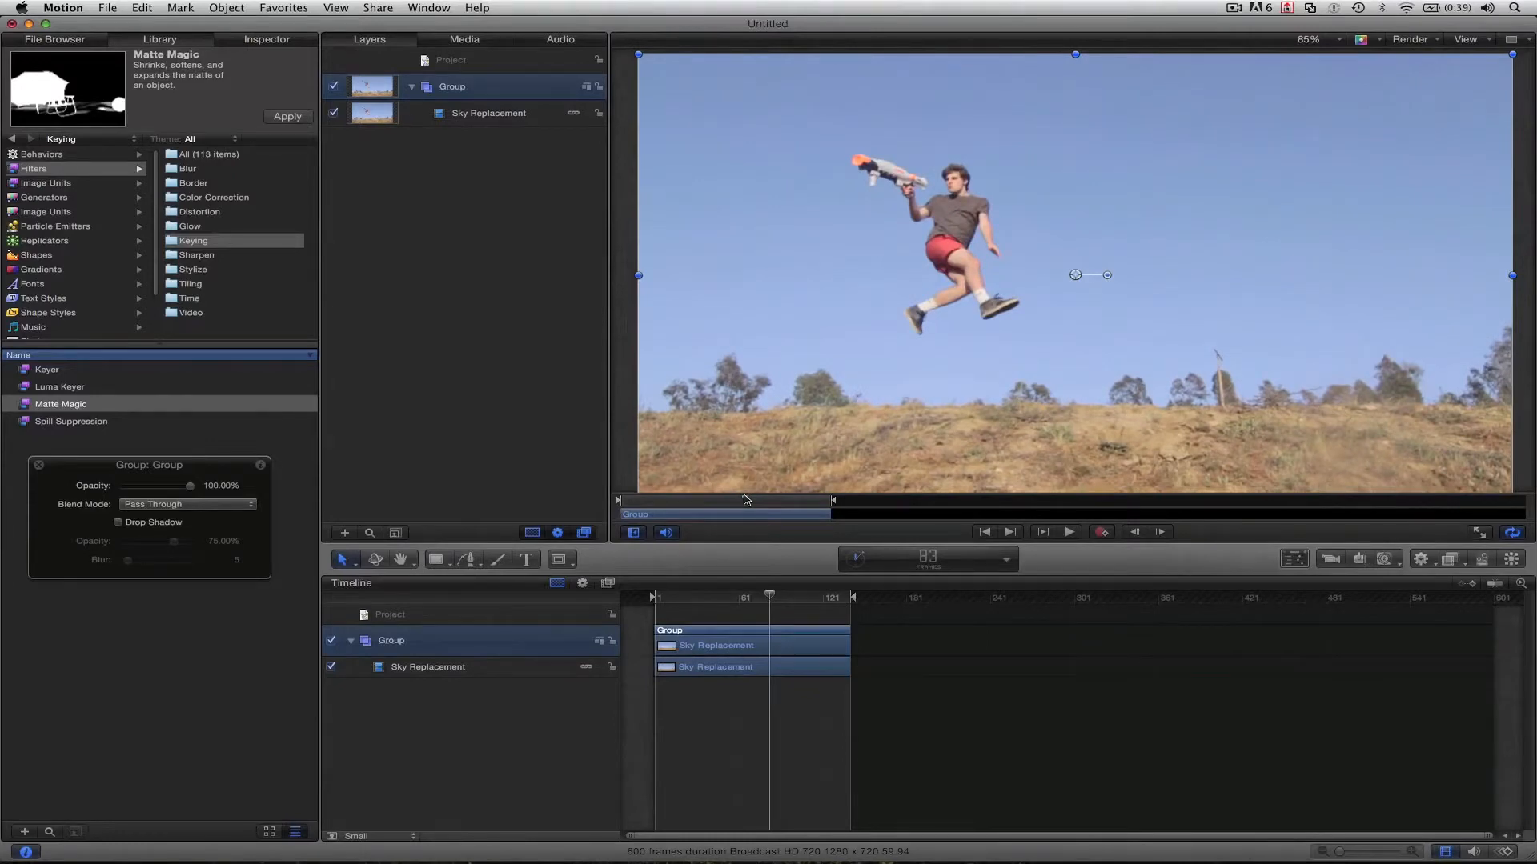
mouse_move(744, 499)
left_mouse_down()
mouse_move(673, 501)
mouse_move(732, 507)
left_mouse_up()
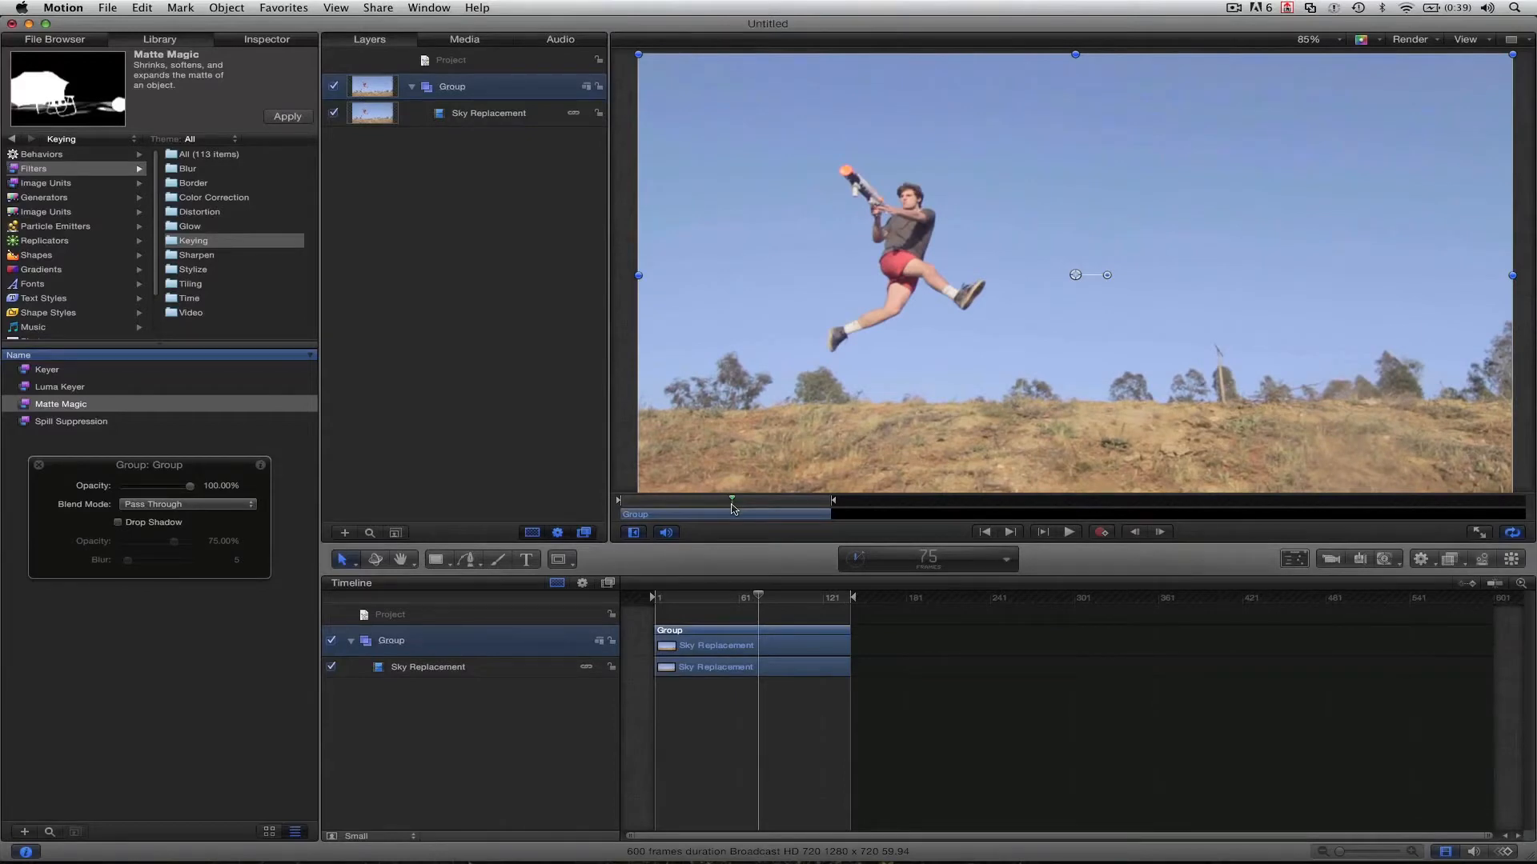
left_click_drag(732, 507, 801, 521)
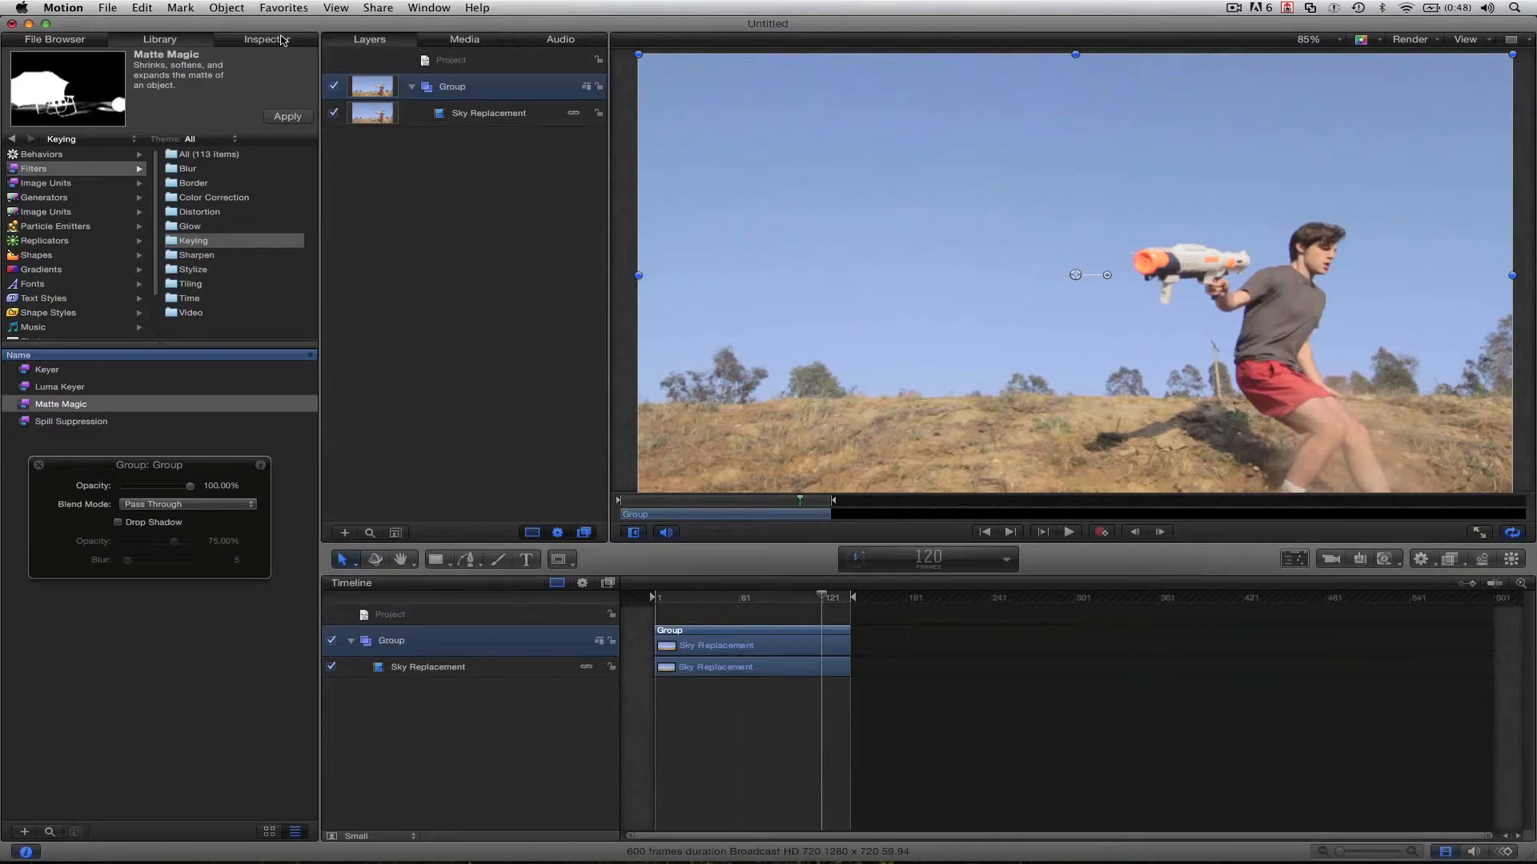
Apply the Keyer filter to the Sky Replacement clip and move the playhead to frame 57.
left_click(50, 373)
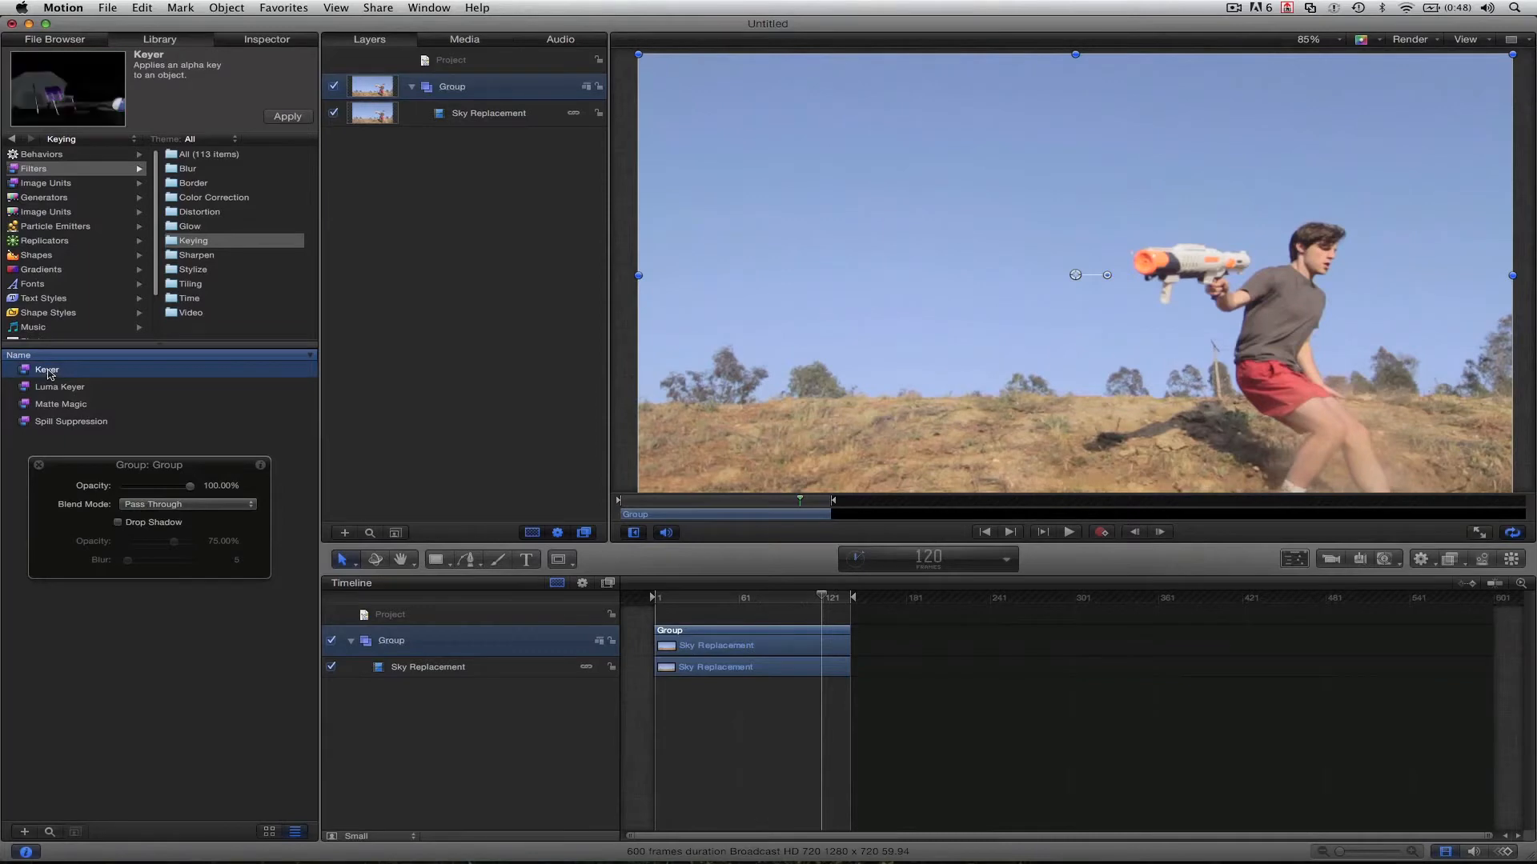
left_click_drag(50, 373, 508, 118)
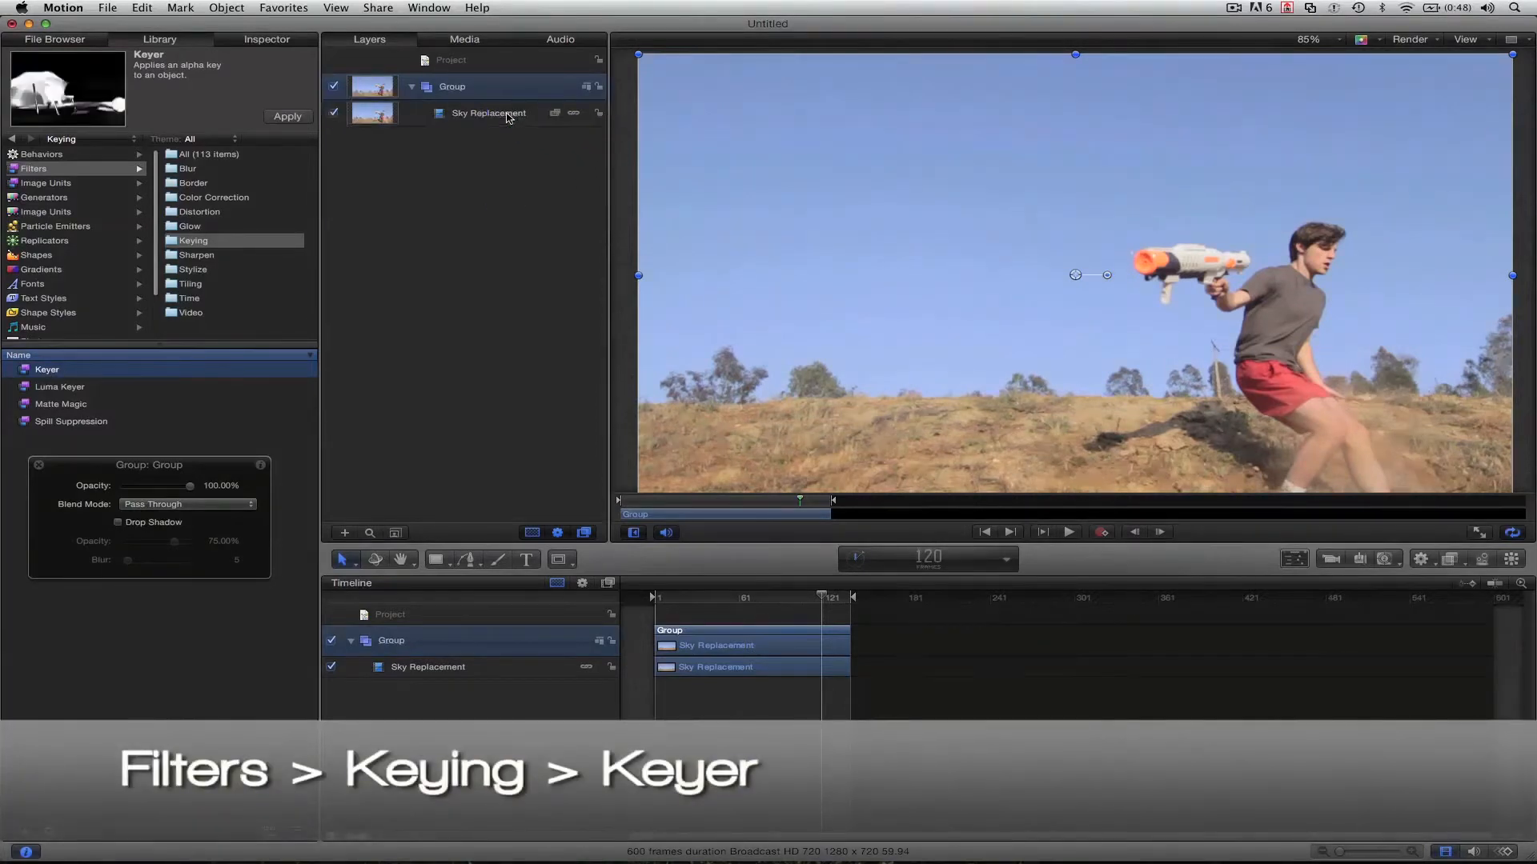
left_click(666, 502)
left_click_drag(676, 513, 707, 514)
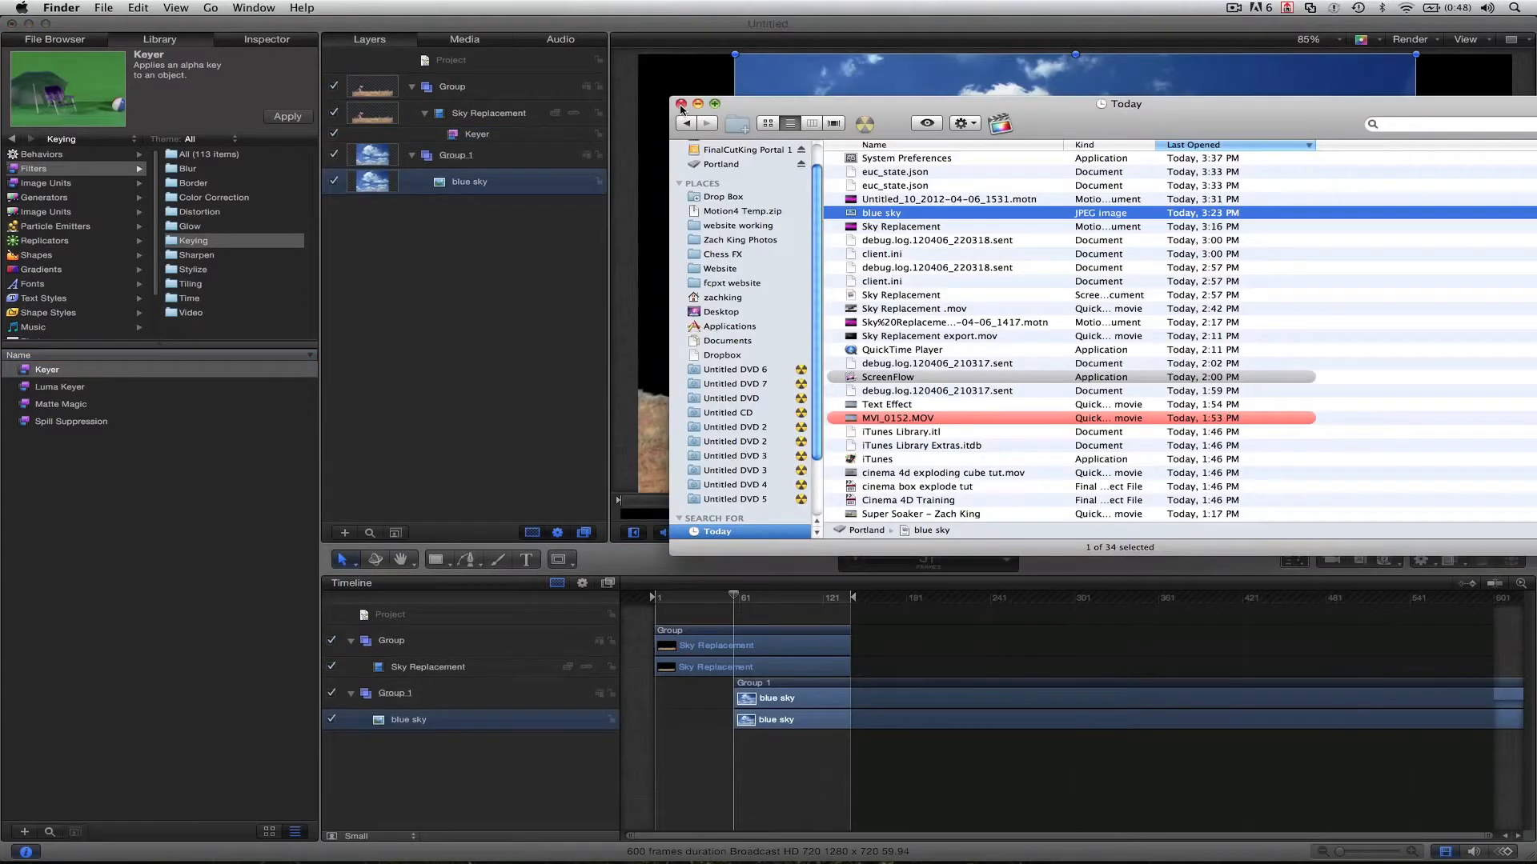
Close the Finder window and align the start of the blue sky layer with frame 1.
key("super+w")
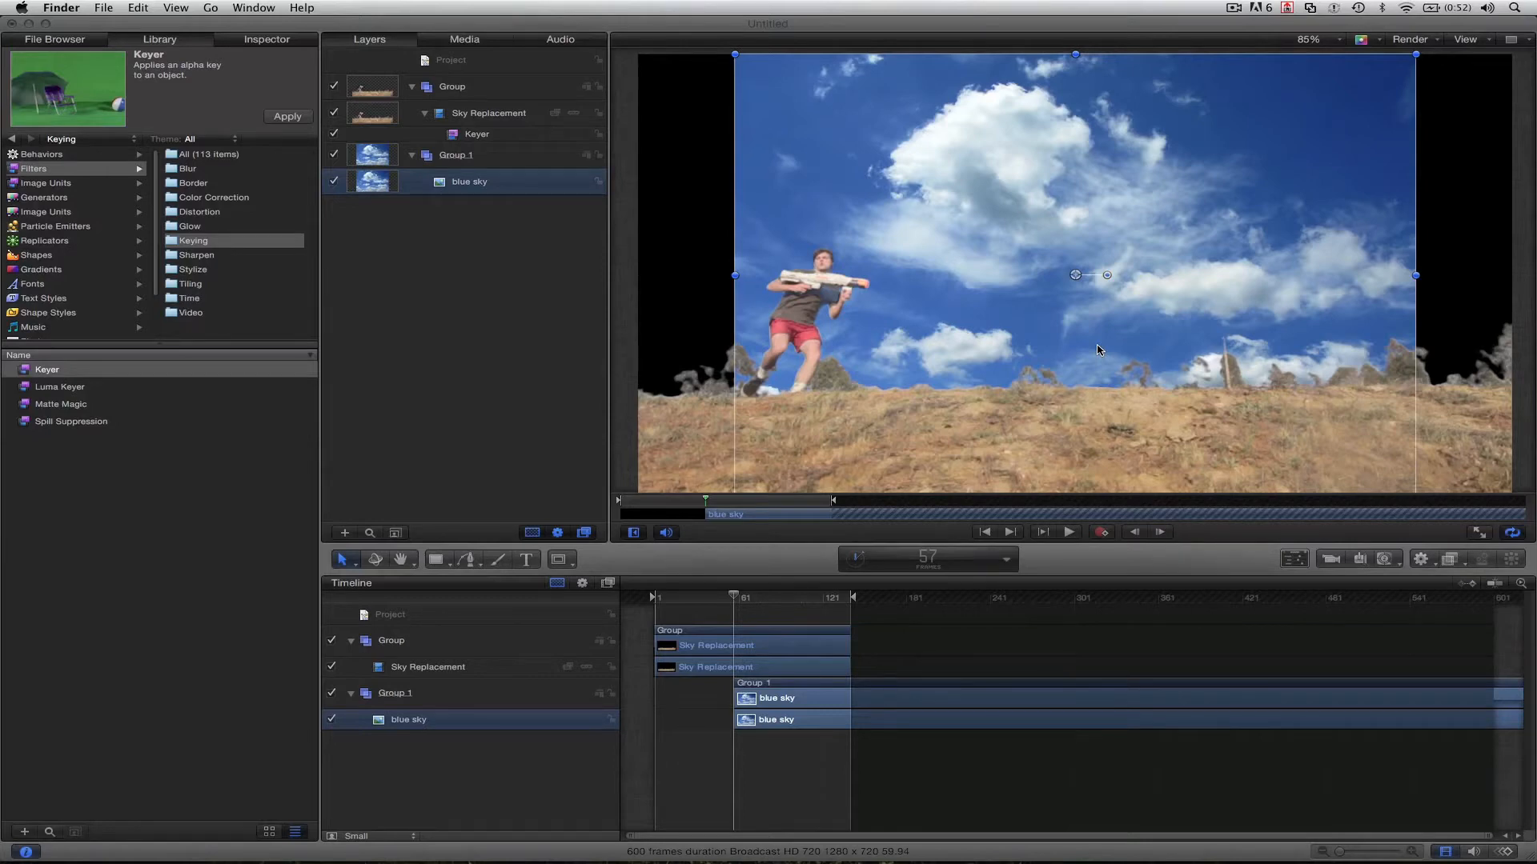
left_click(1016, 189)
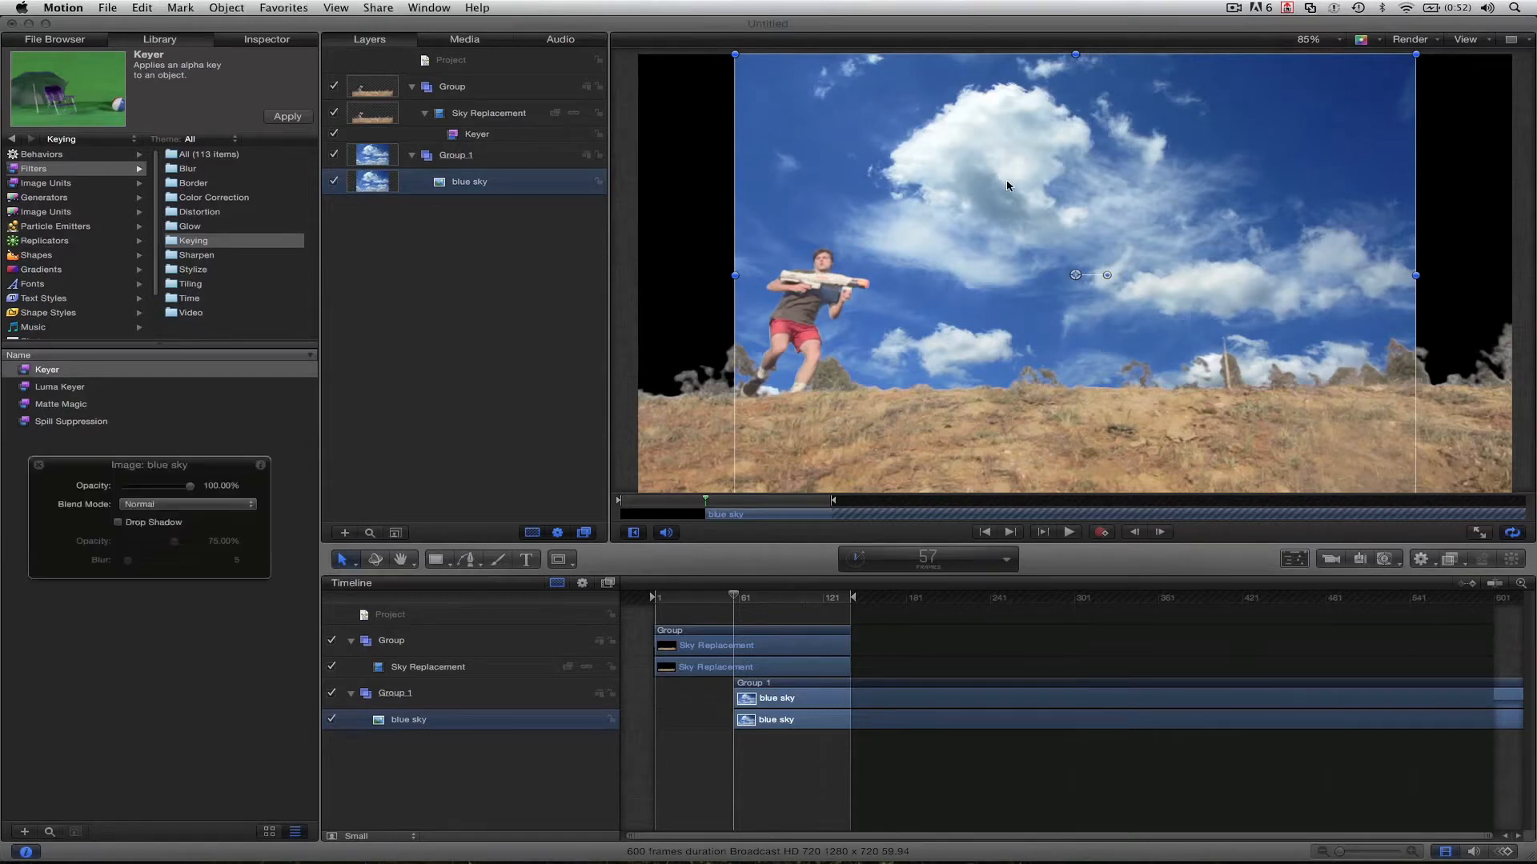
left_click_drag(979, 213, 960, 204)
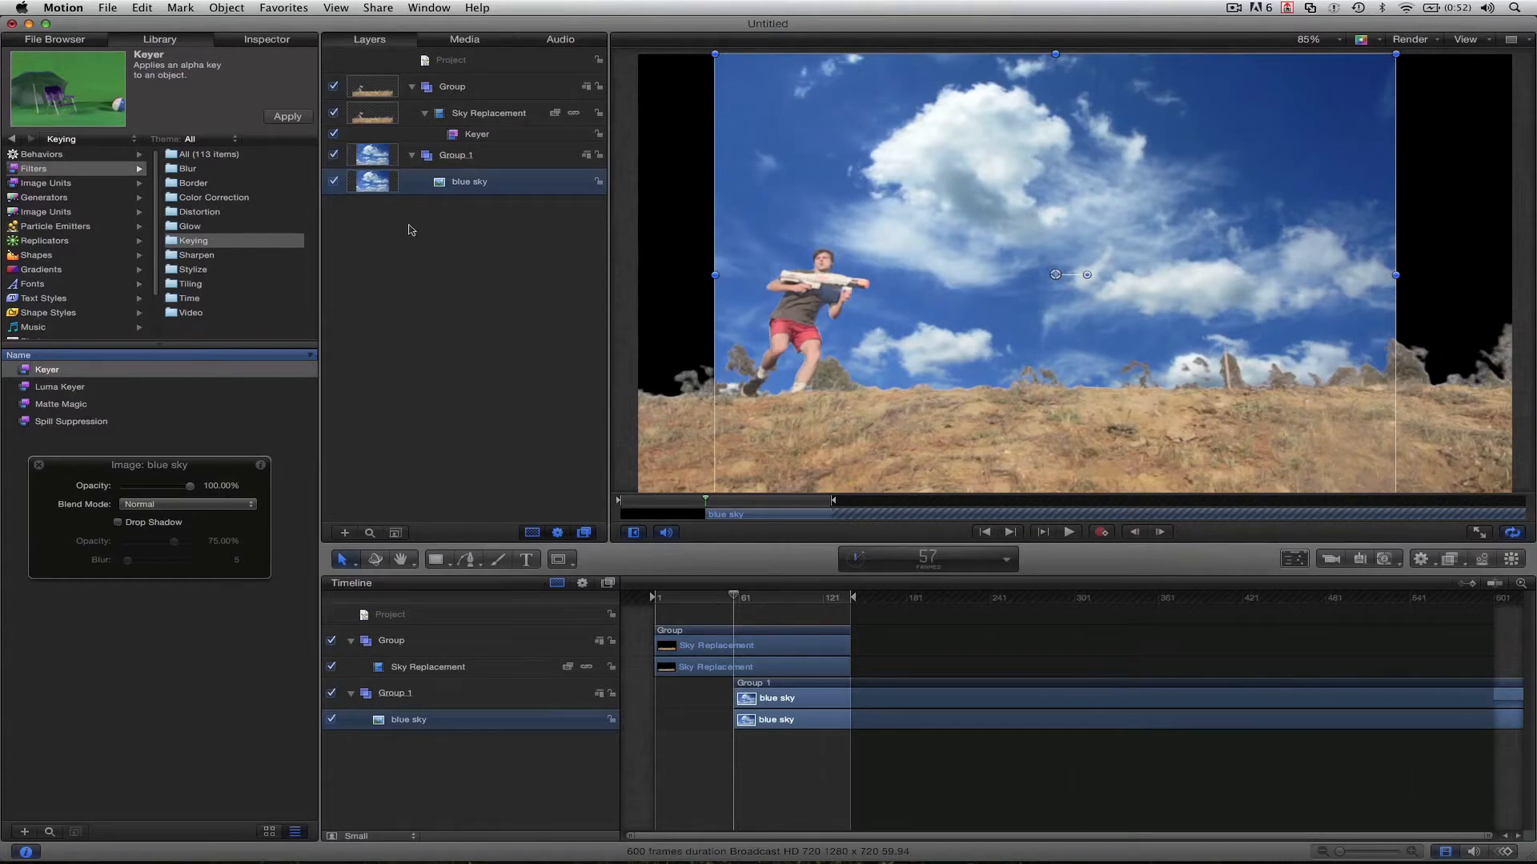
key("Home")
key("shift+bracketleft")
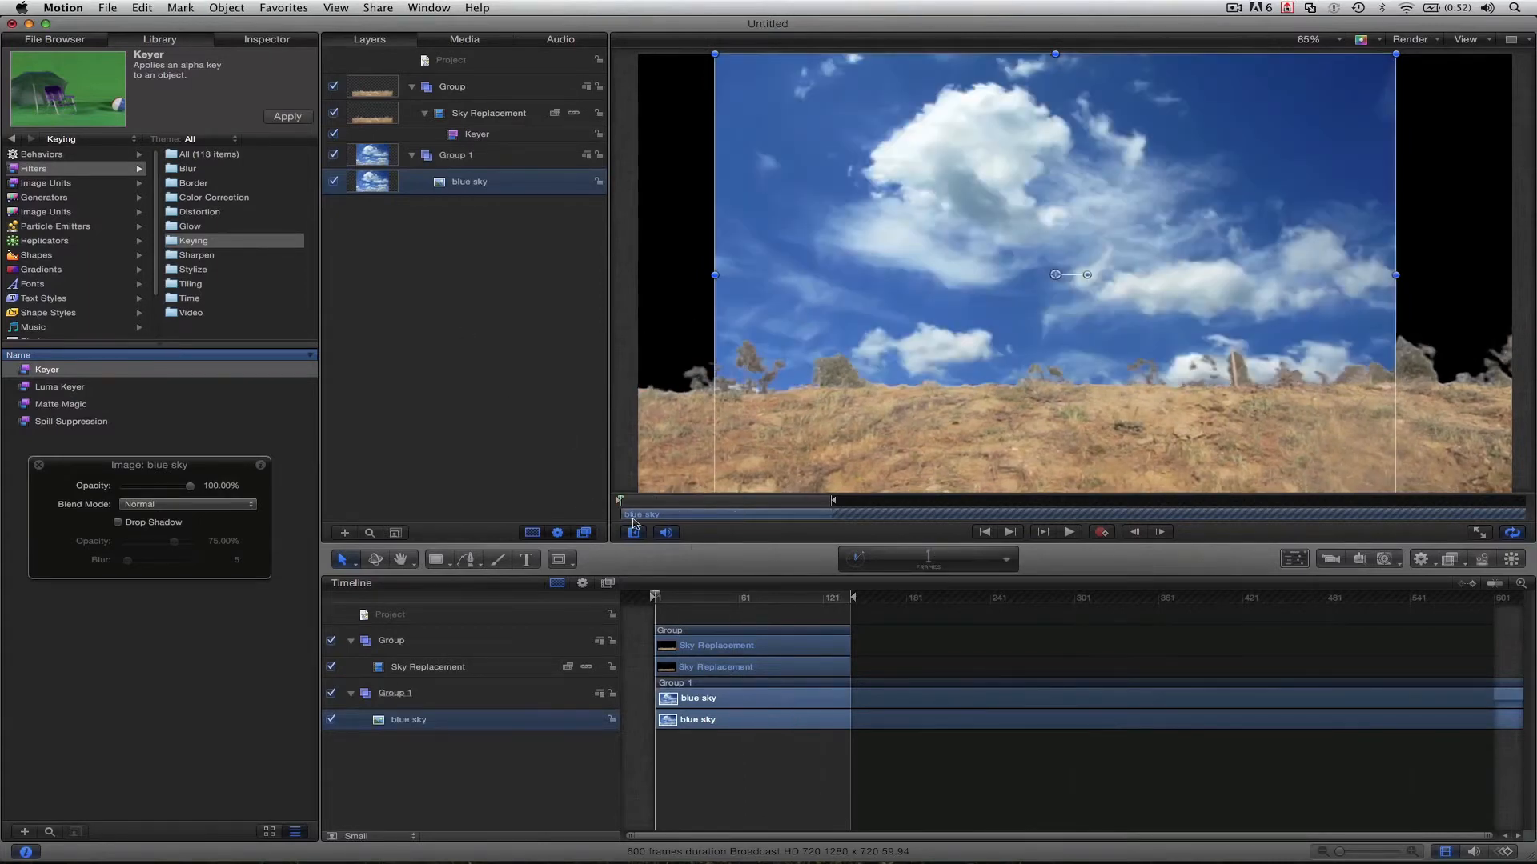
At frame 67, reposition and enlarge the blue sky image until it covers the whole frame behind the hill.
left_click_drag(707, 512, 720, 501)
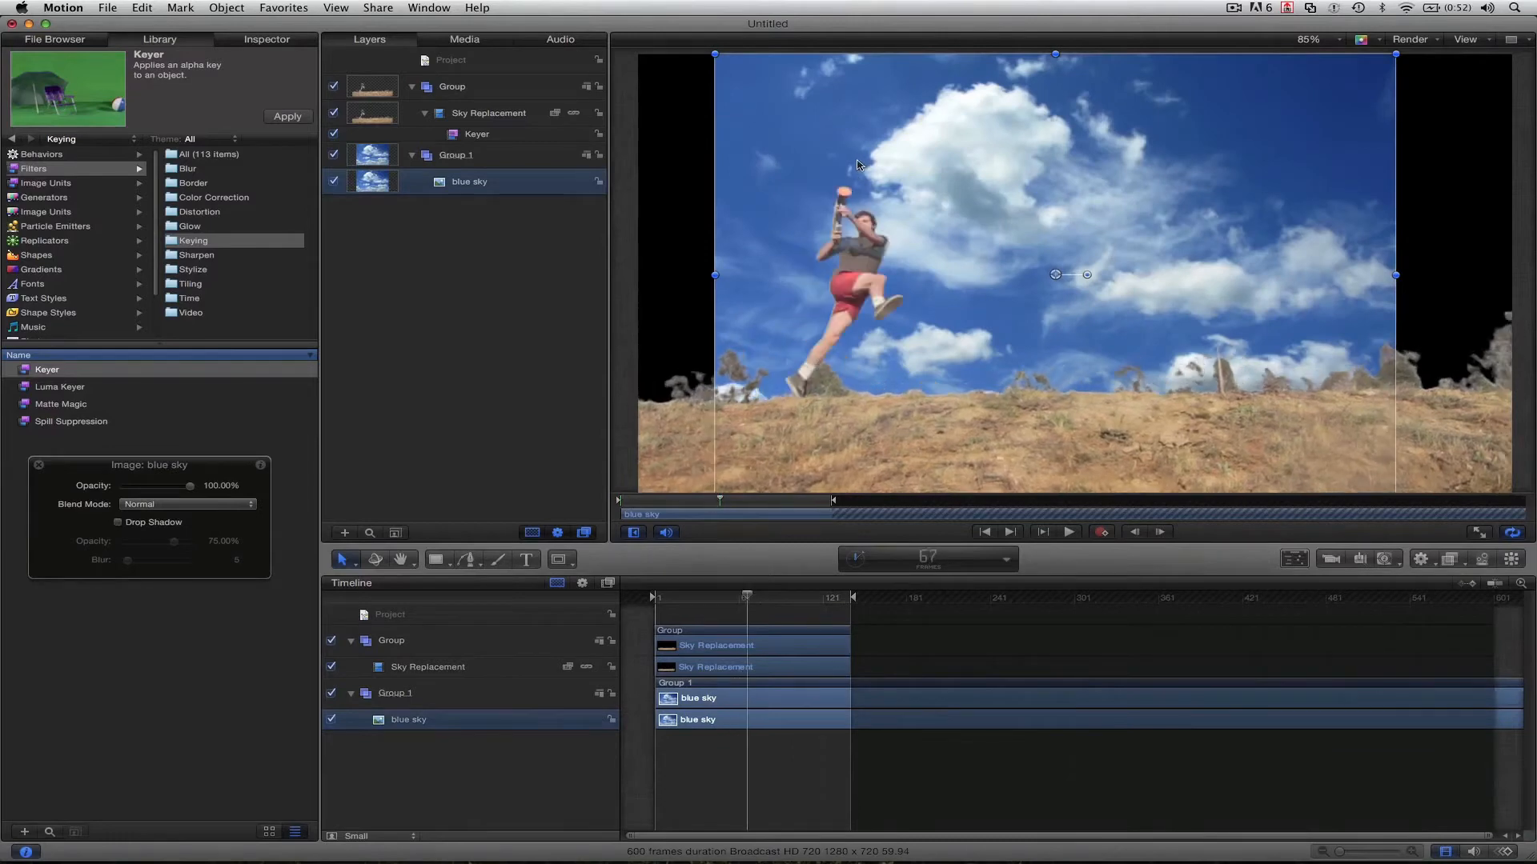
left_click_drag(862, 163, 957, 88)
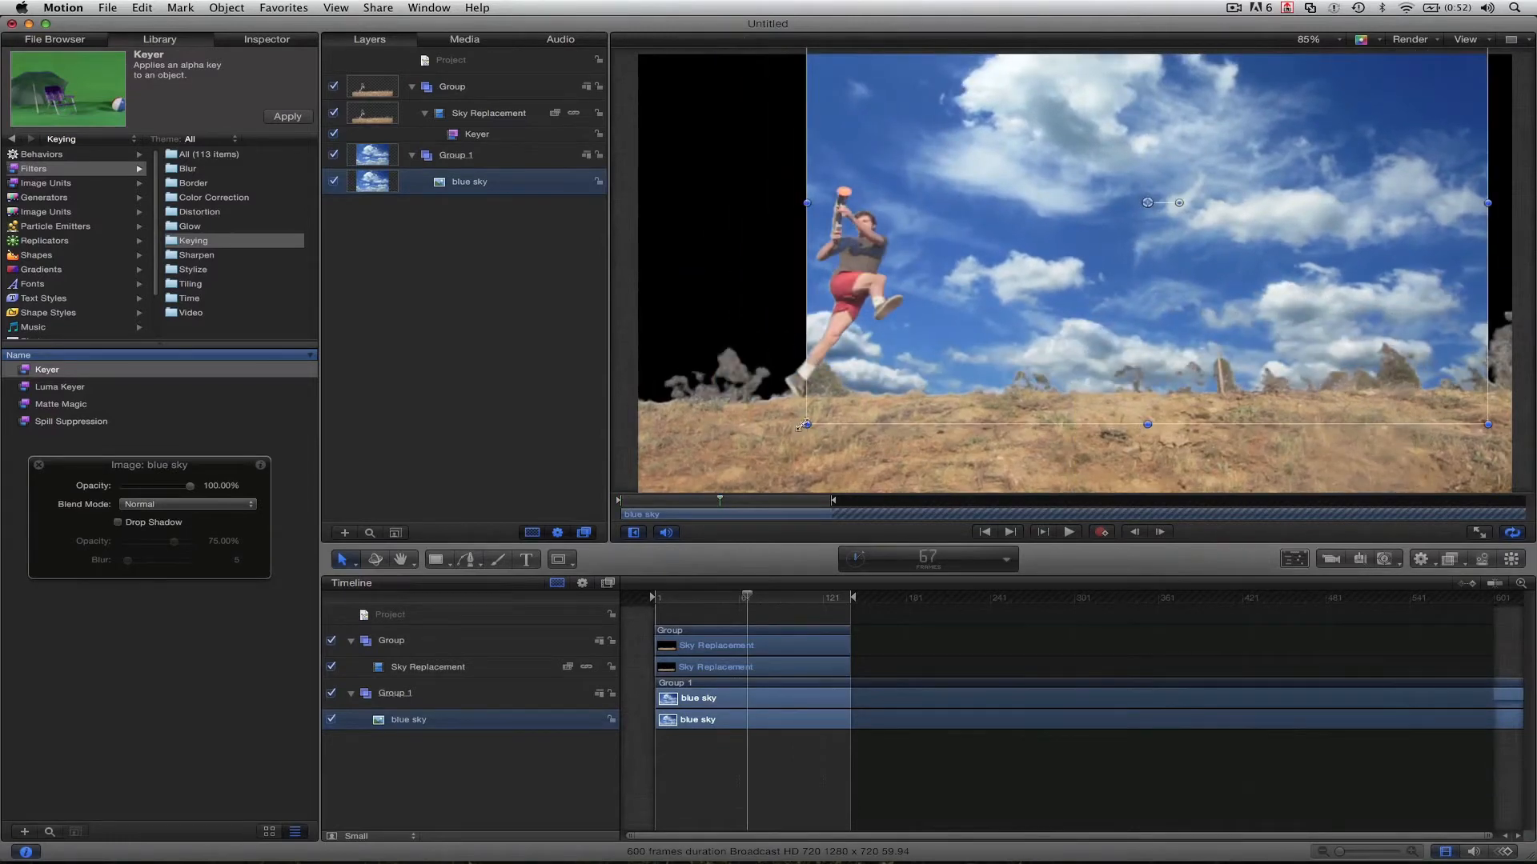
left_click_drag(804, 426, 625, 543)
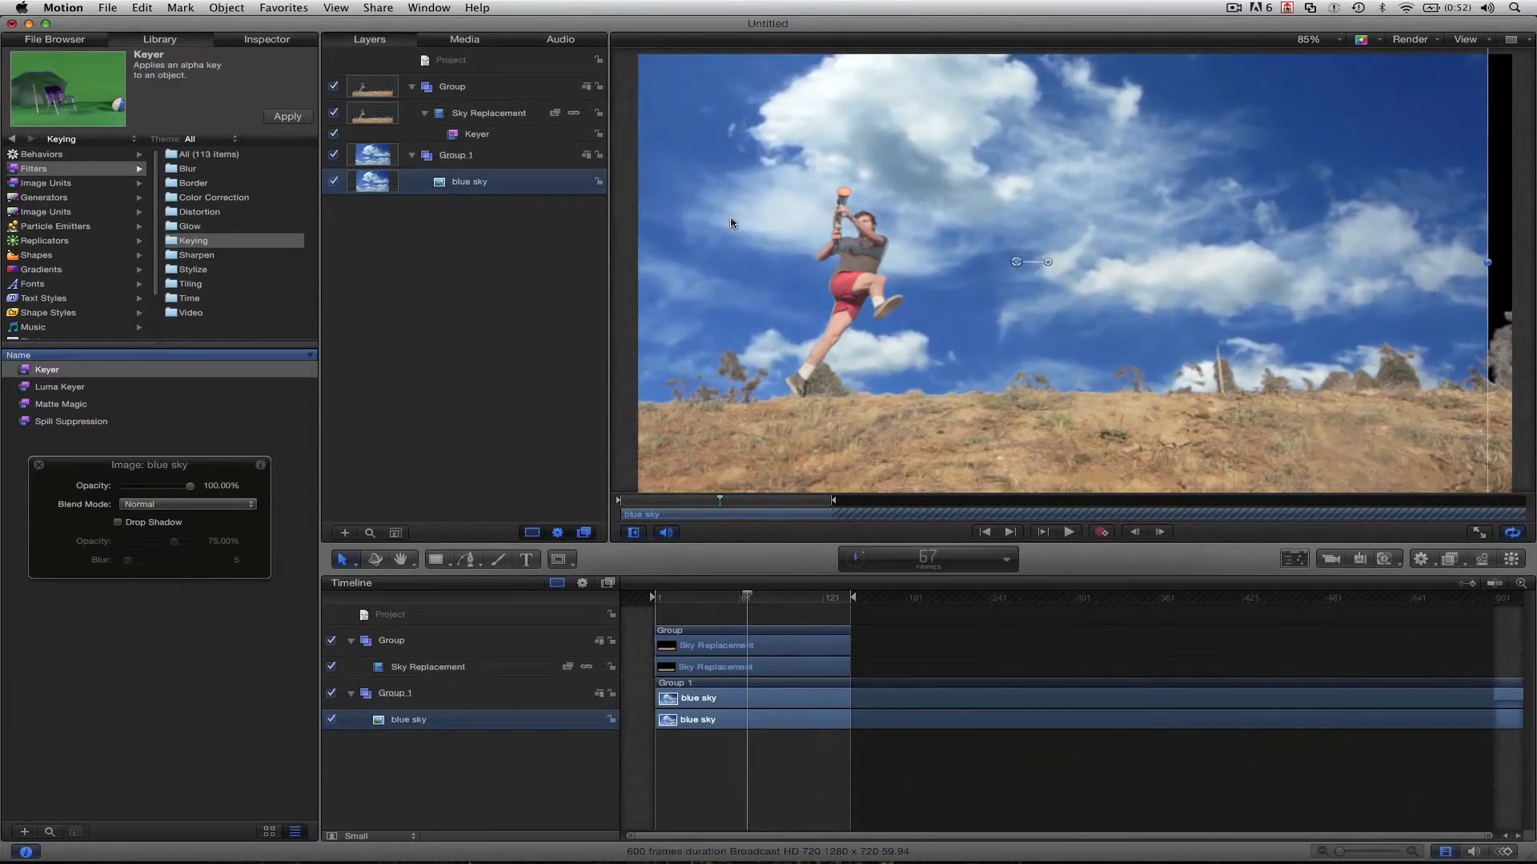
left_click_drag(751, 216, 809, 163)
scroll(1023, 306, "down", 2)
scroll(1023, 306, "down", 1)
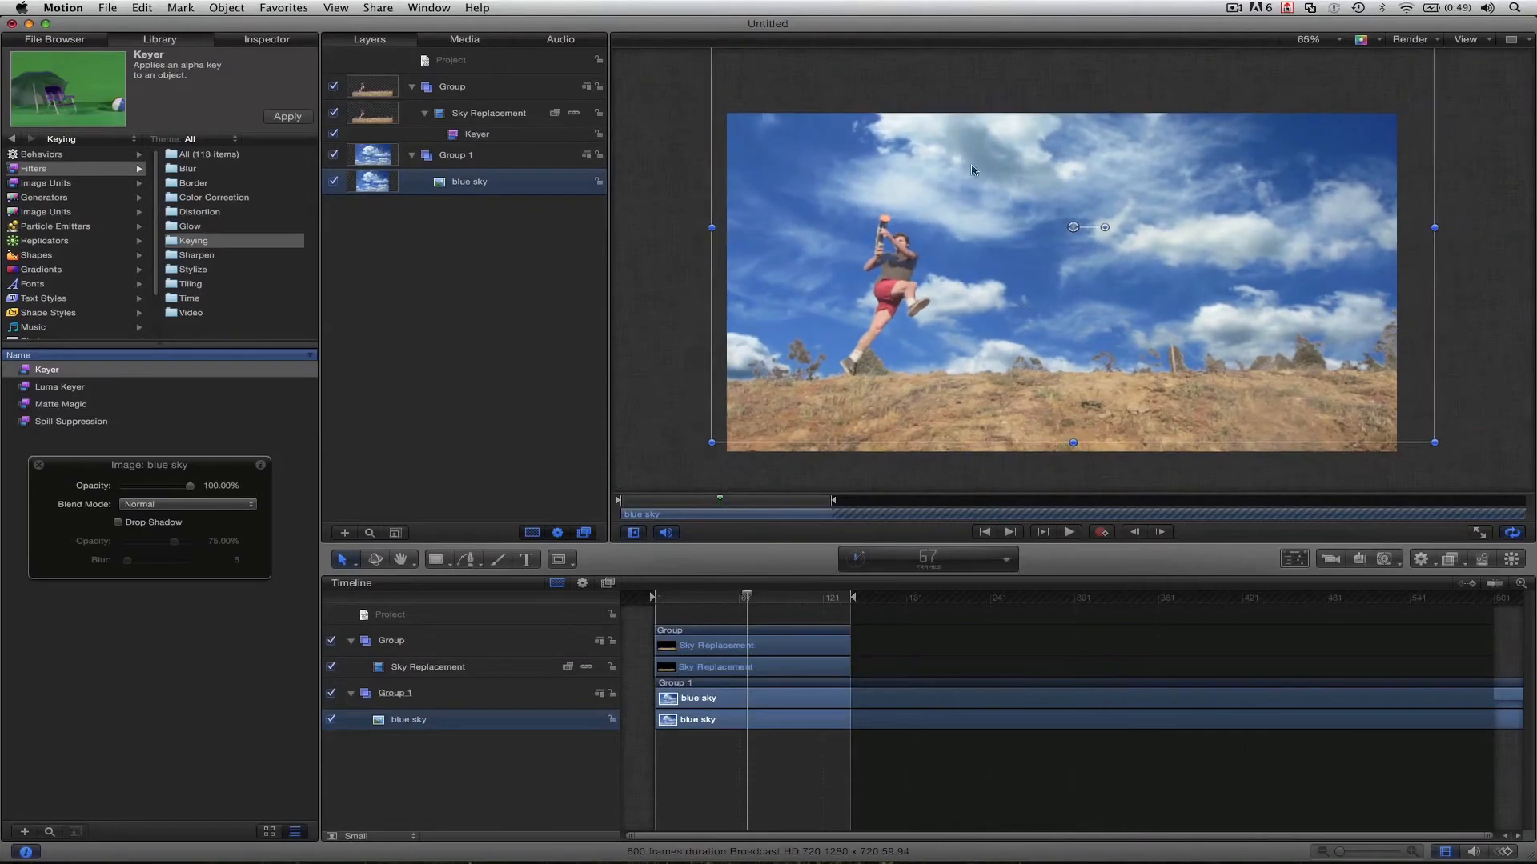
left_click_drag(911, 115, 888, 133)
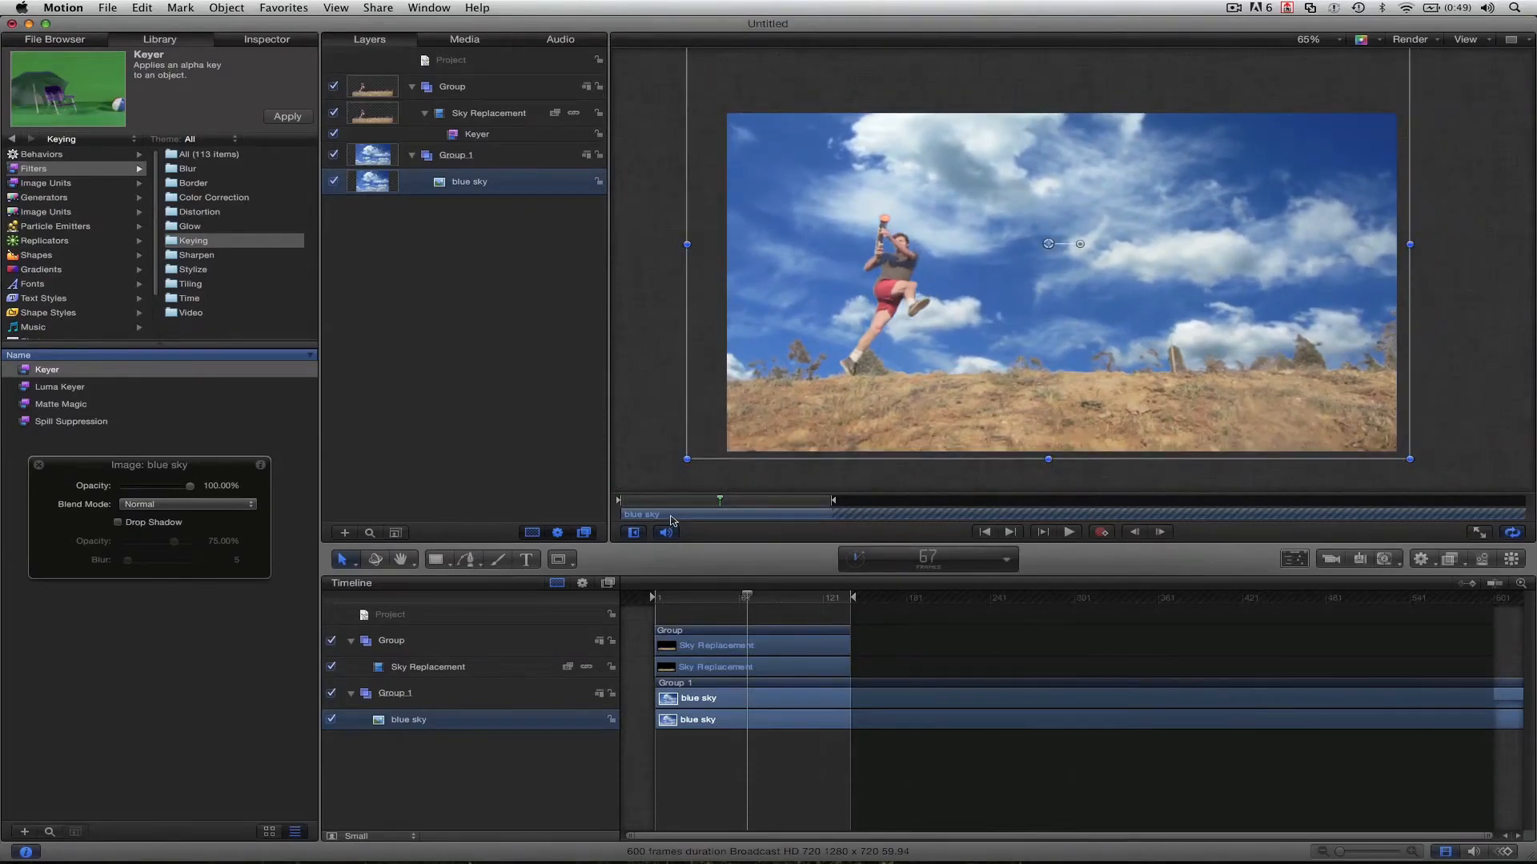
Slide the blue sky layer's start slightly before frame 1 and readjust the image's position behind the hill.
left_click_drag(670, 517, 651, 516)
mouse_move(753, 434)
left_mouse_down()
mouse_move(741, 440)
mouse_move(763, 442)
left_mouse_up()
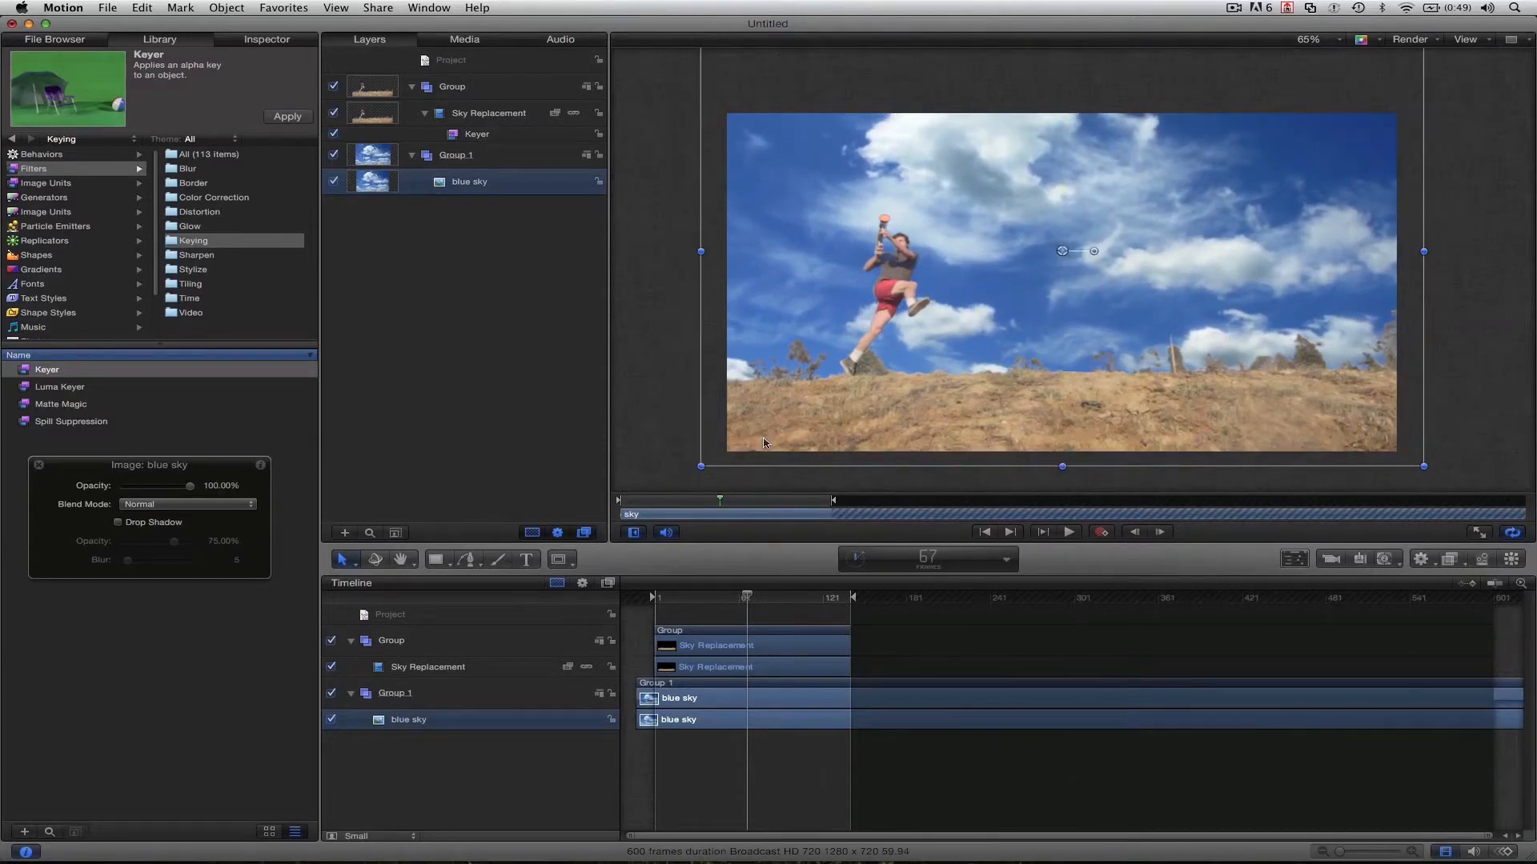
key("shift+z")
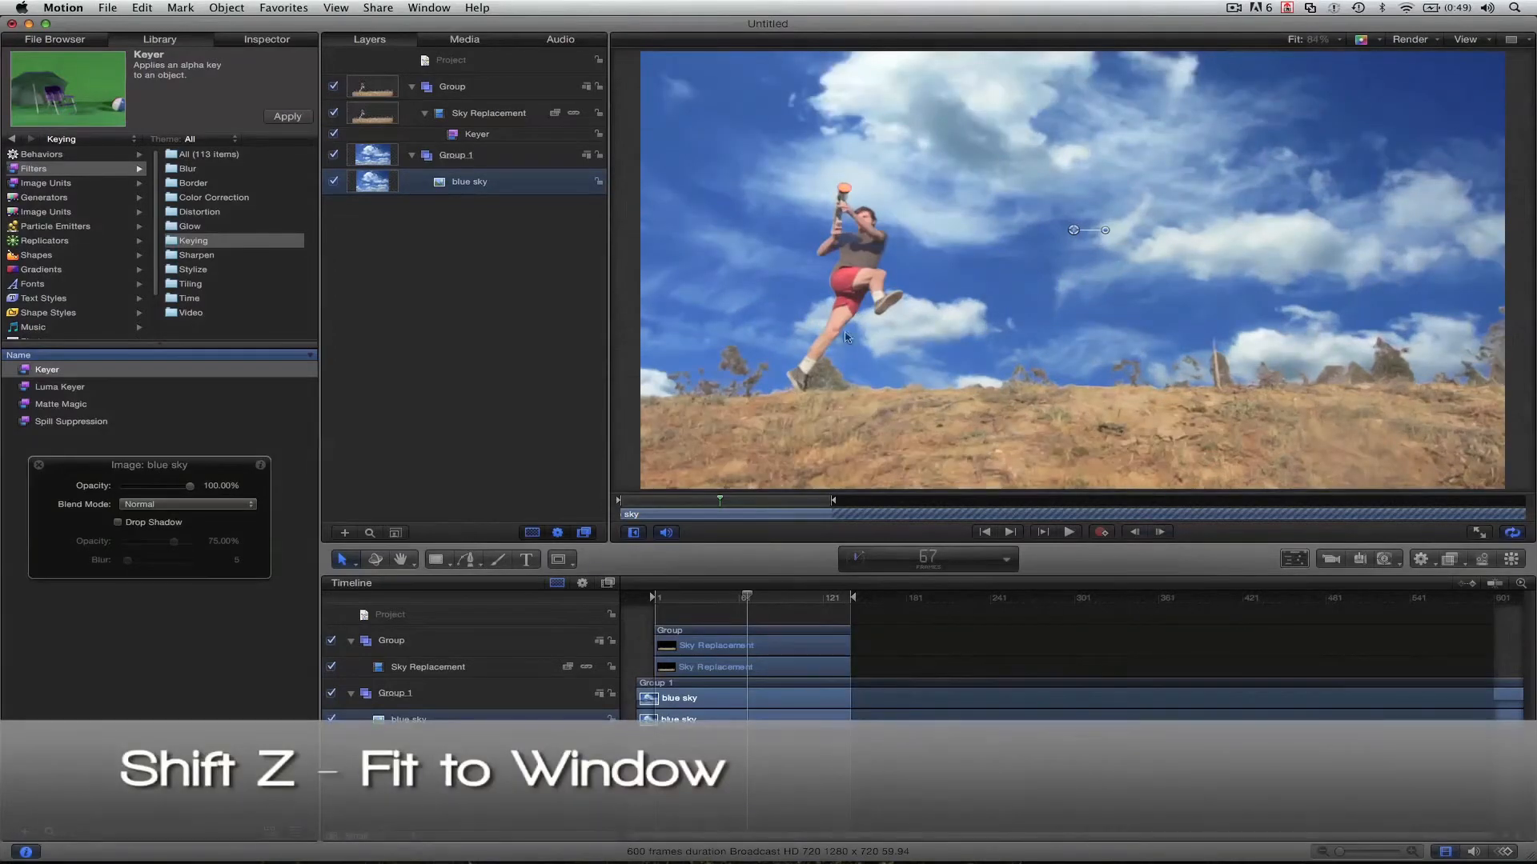
Add the Analyze Motion behavior from the Motion Tracking category to the Sky Replacement clip.
left_click(518, 258)
left_click(518, 118)
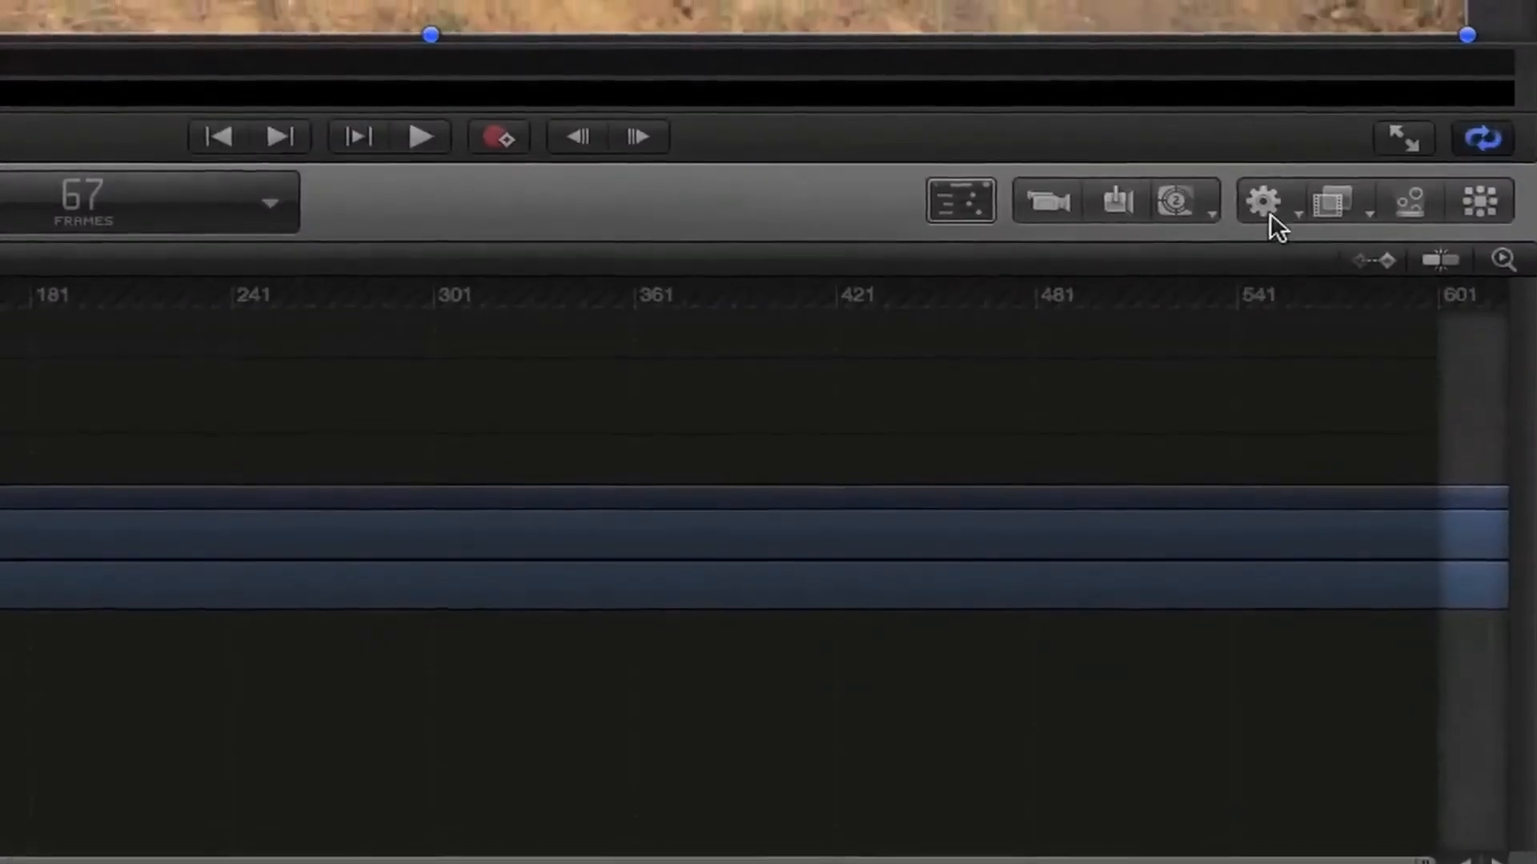
left_click(1420, 559)
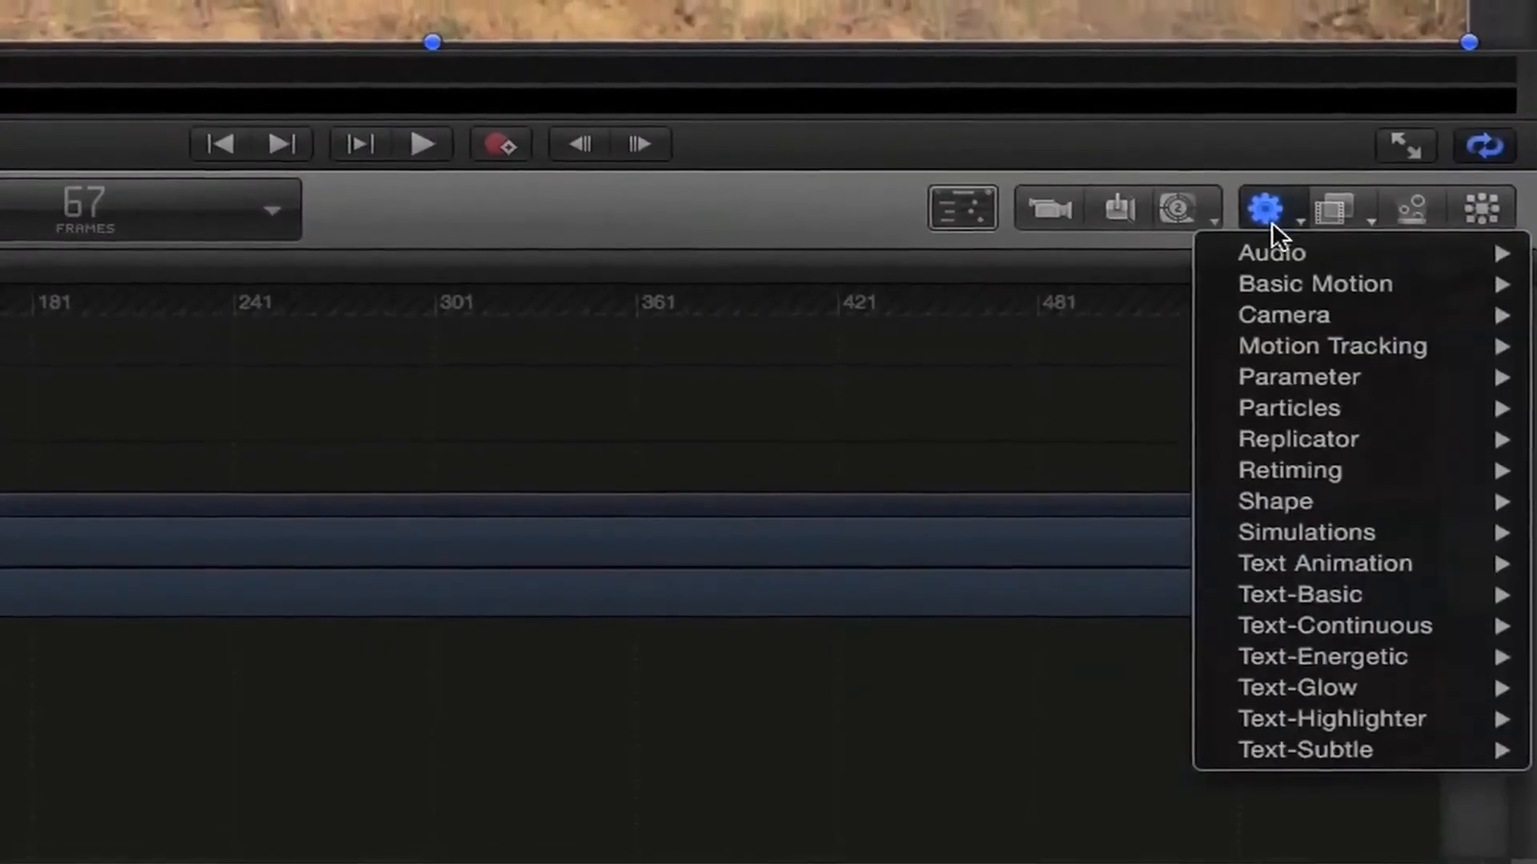
mouse_move(1423, 607)
mouse_move(1275, 348)
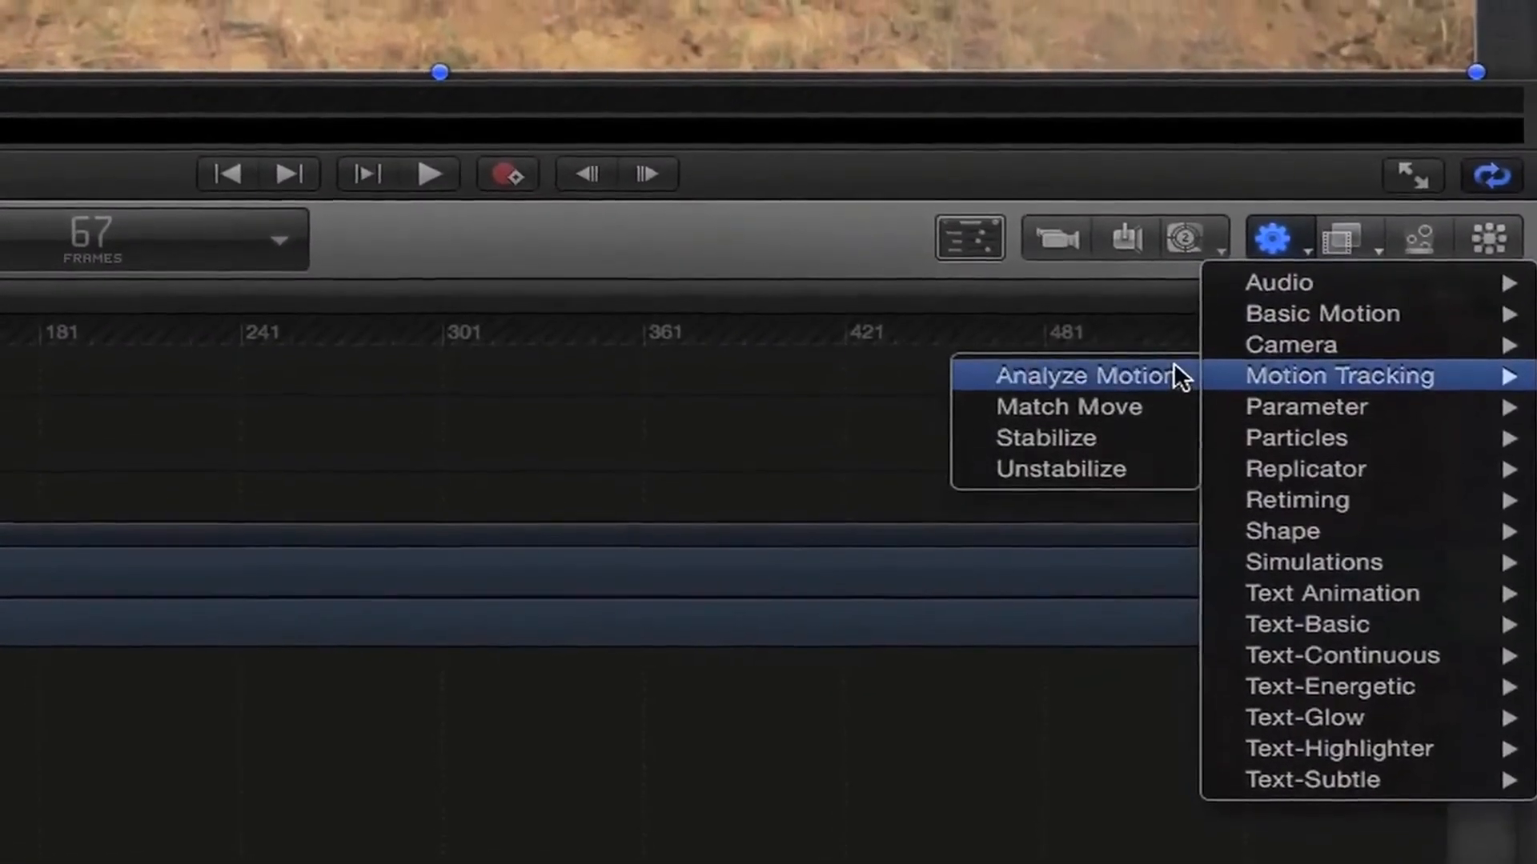
left_click(1173, 359)
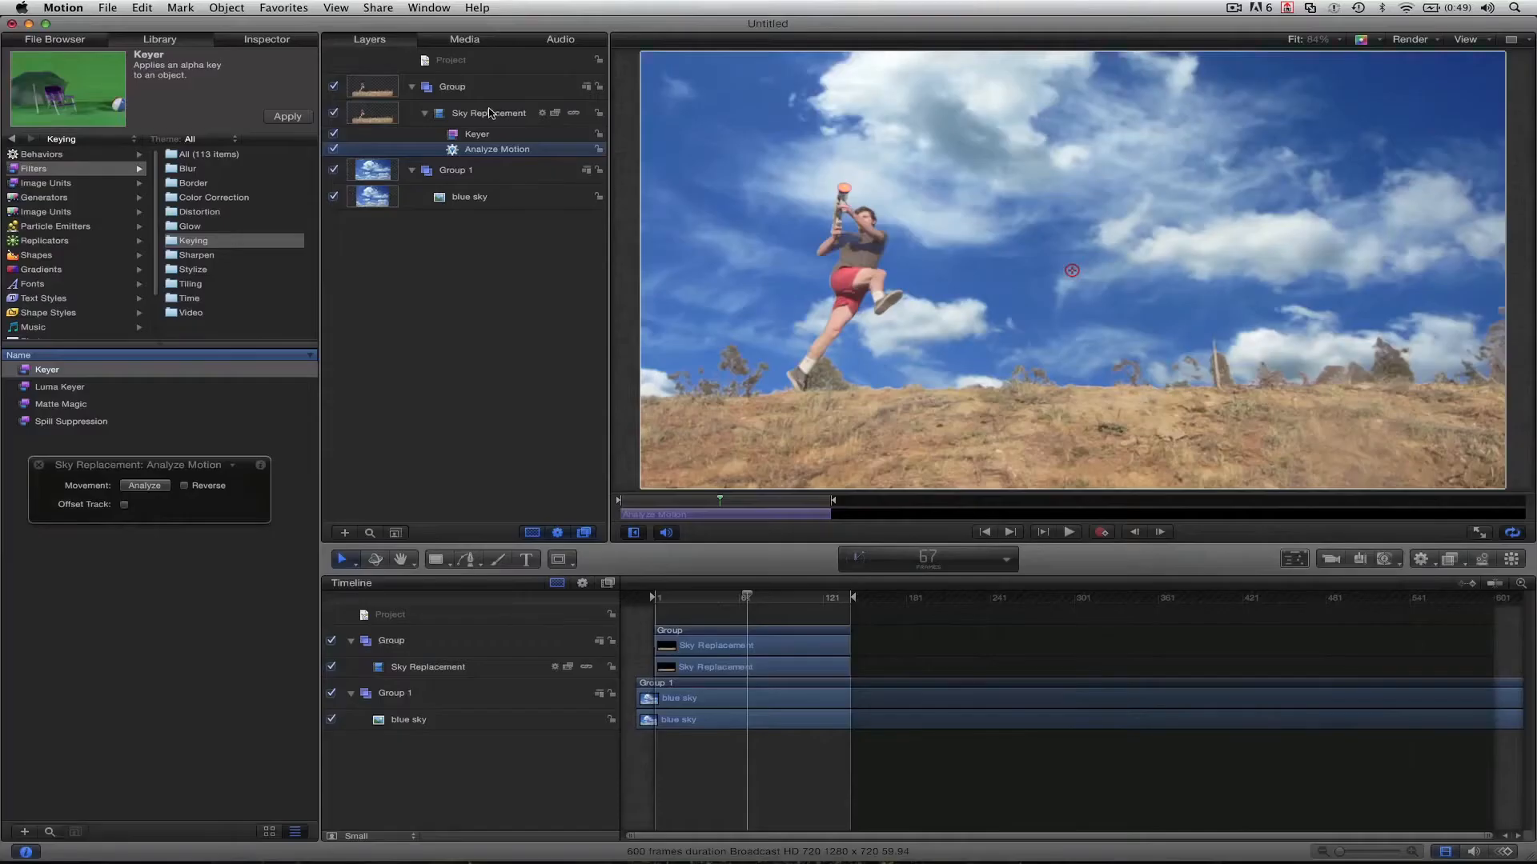
Place the motion tracker on the small bush near the middle of the hill's horizon.
left_click_drag(1074, 269, 1035, 373)
mouse_move(1035, 377)
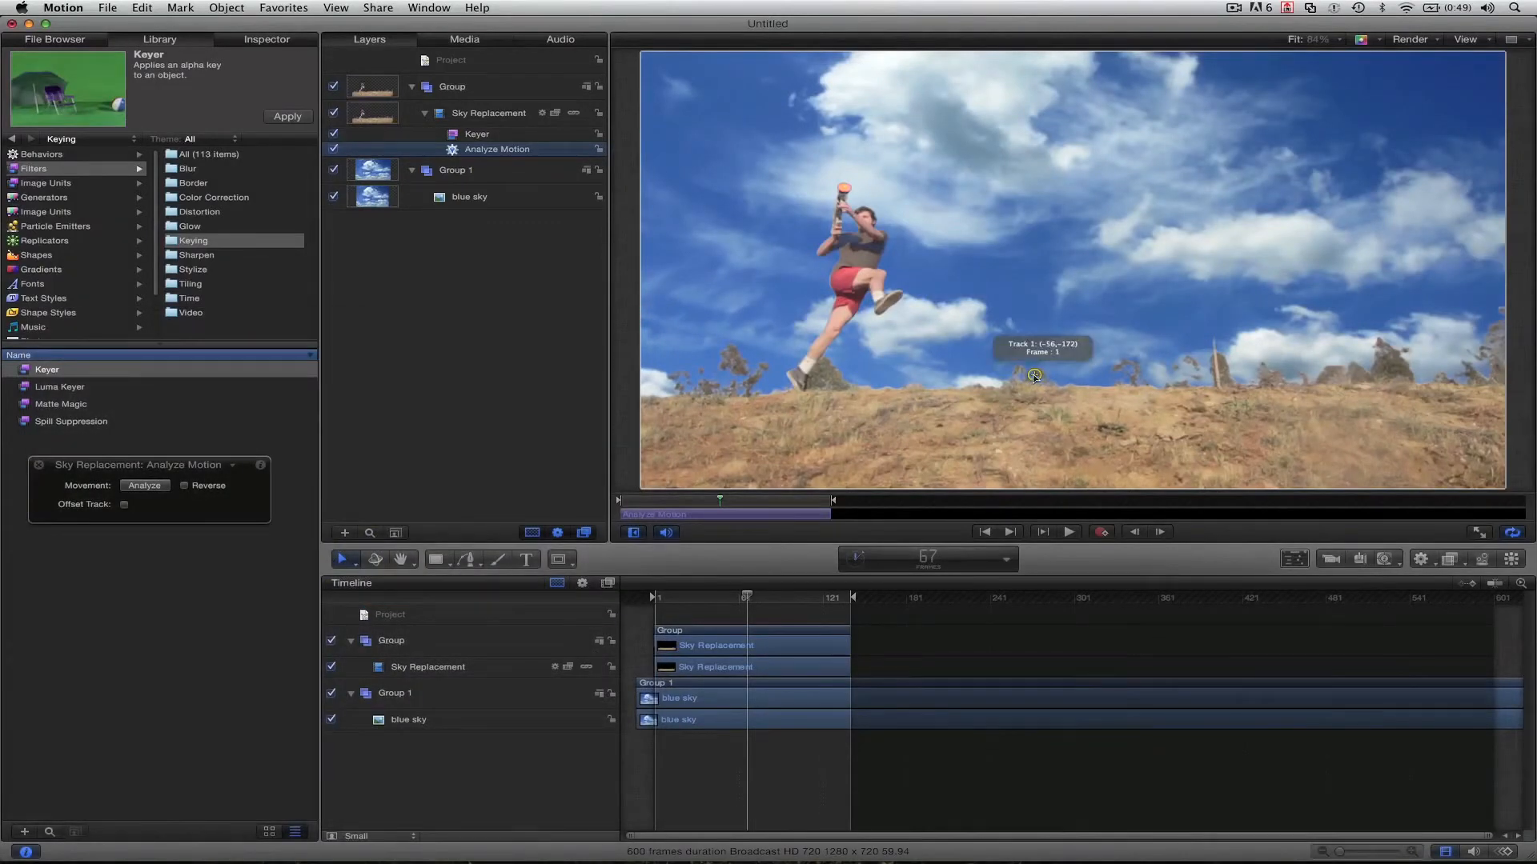
left_click(1034, 376)
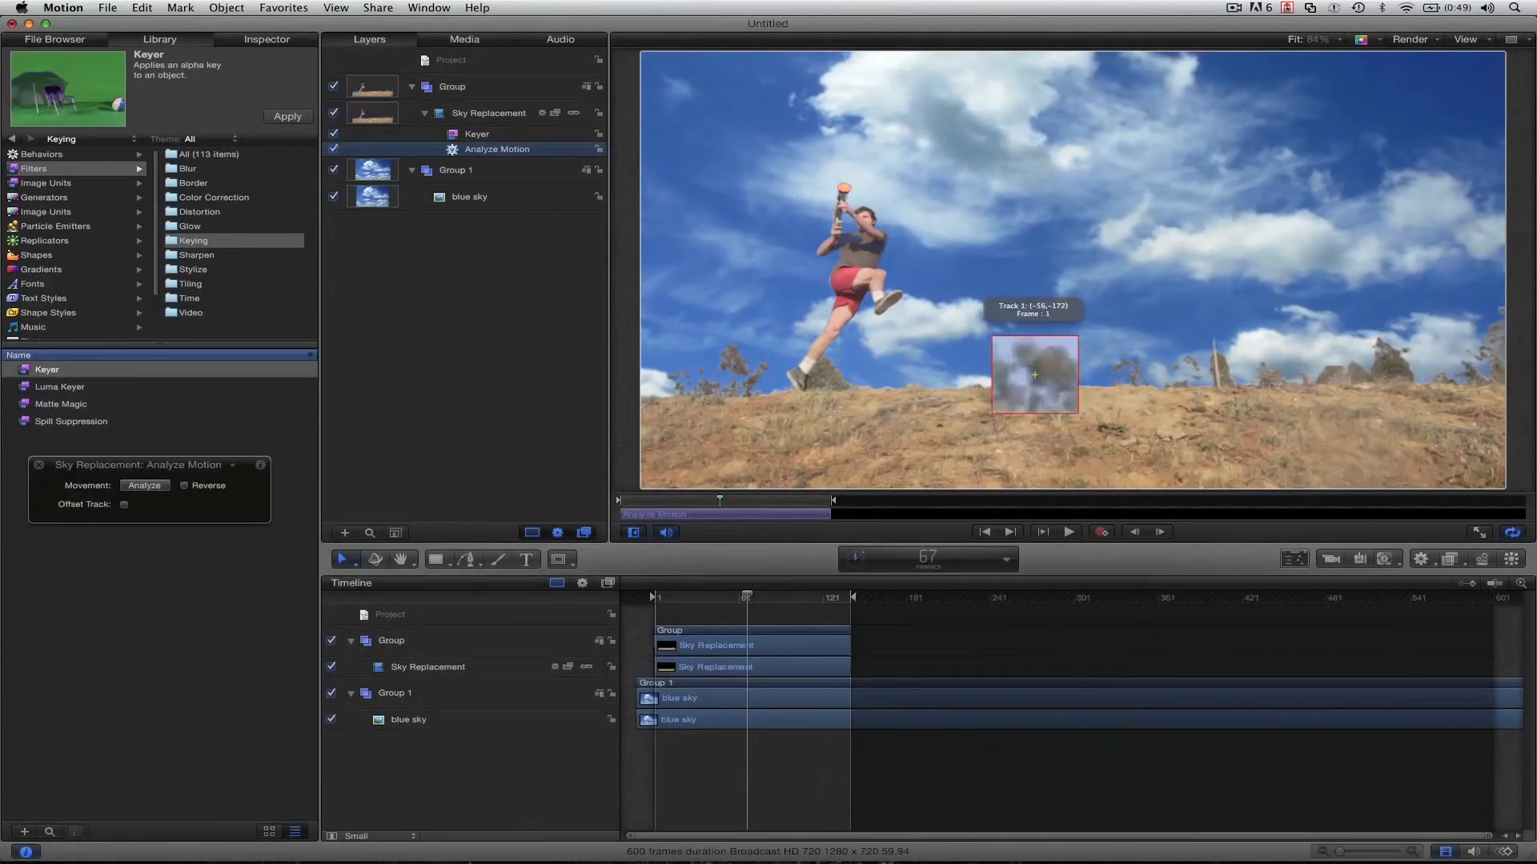
left_click(1032, 373)
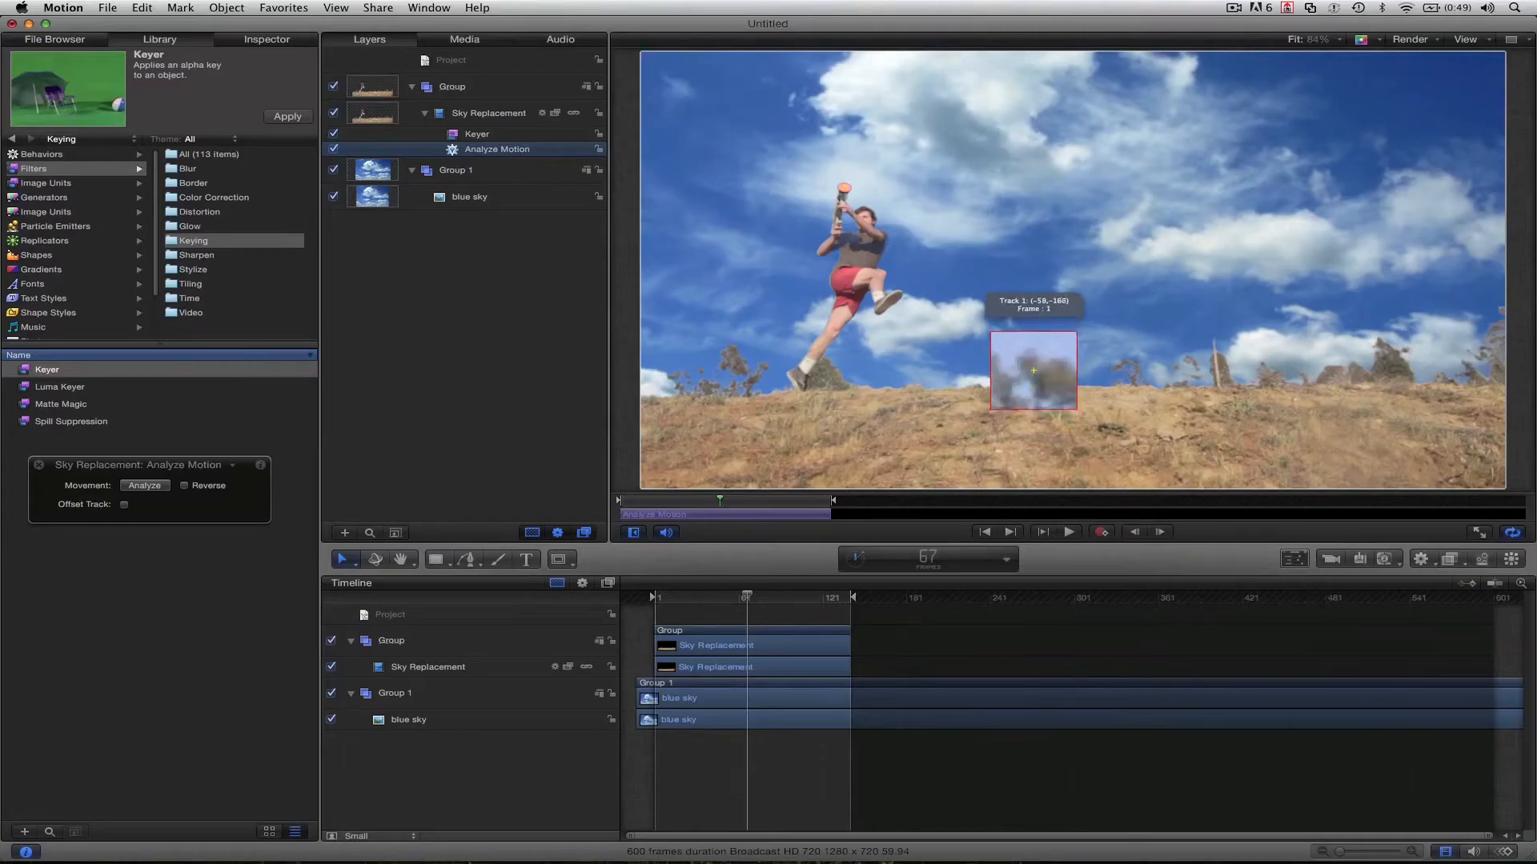
left_click_drag(1034, 372, 1036, 375)
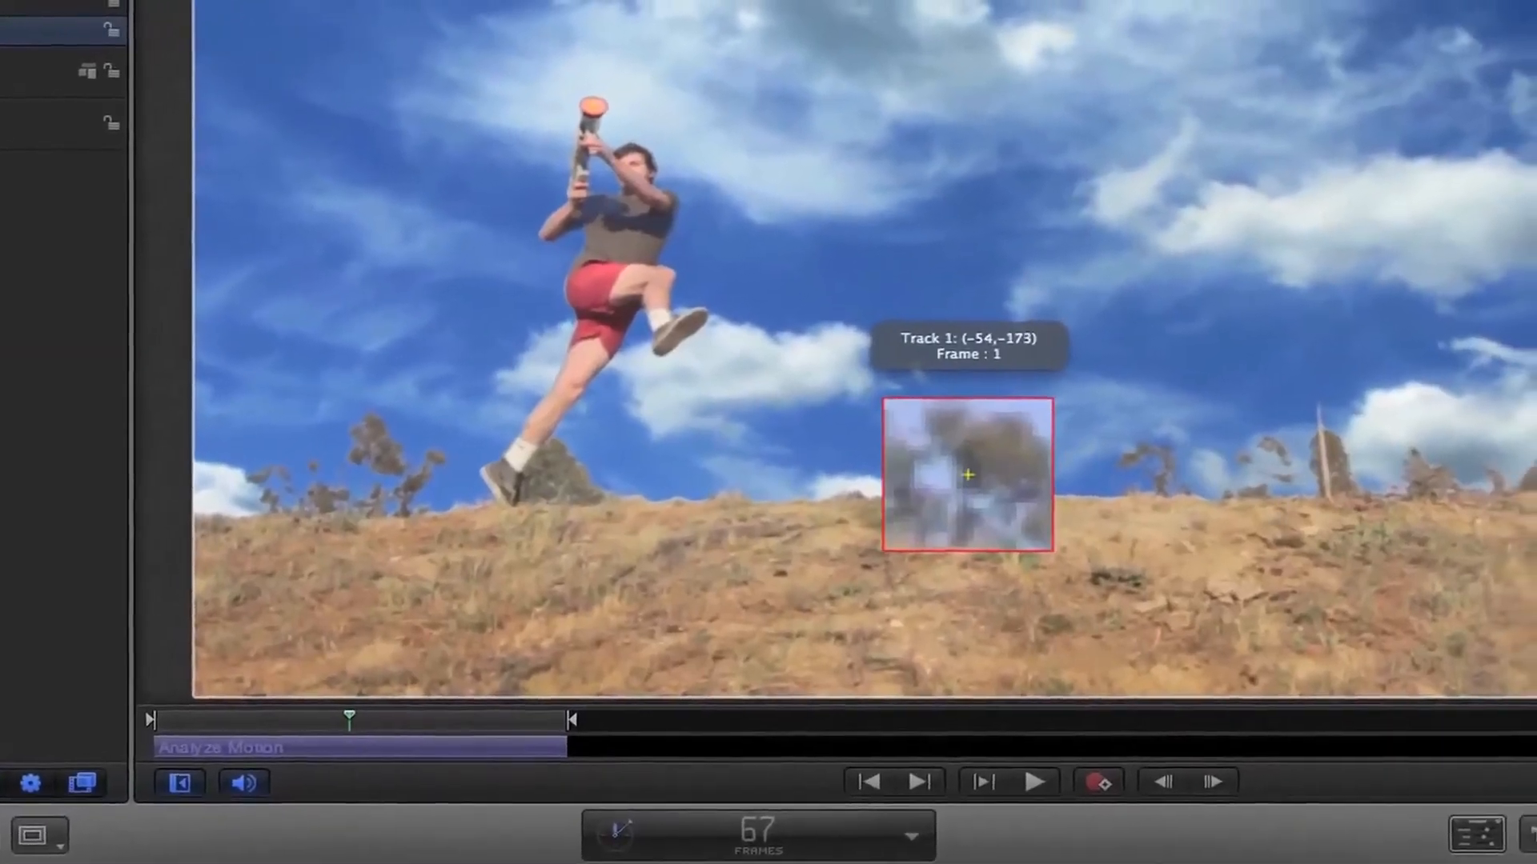
left_click_drag(969, 475, 967, 476)
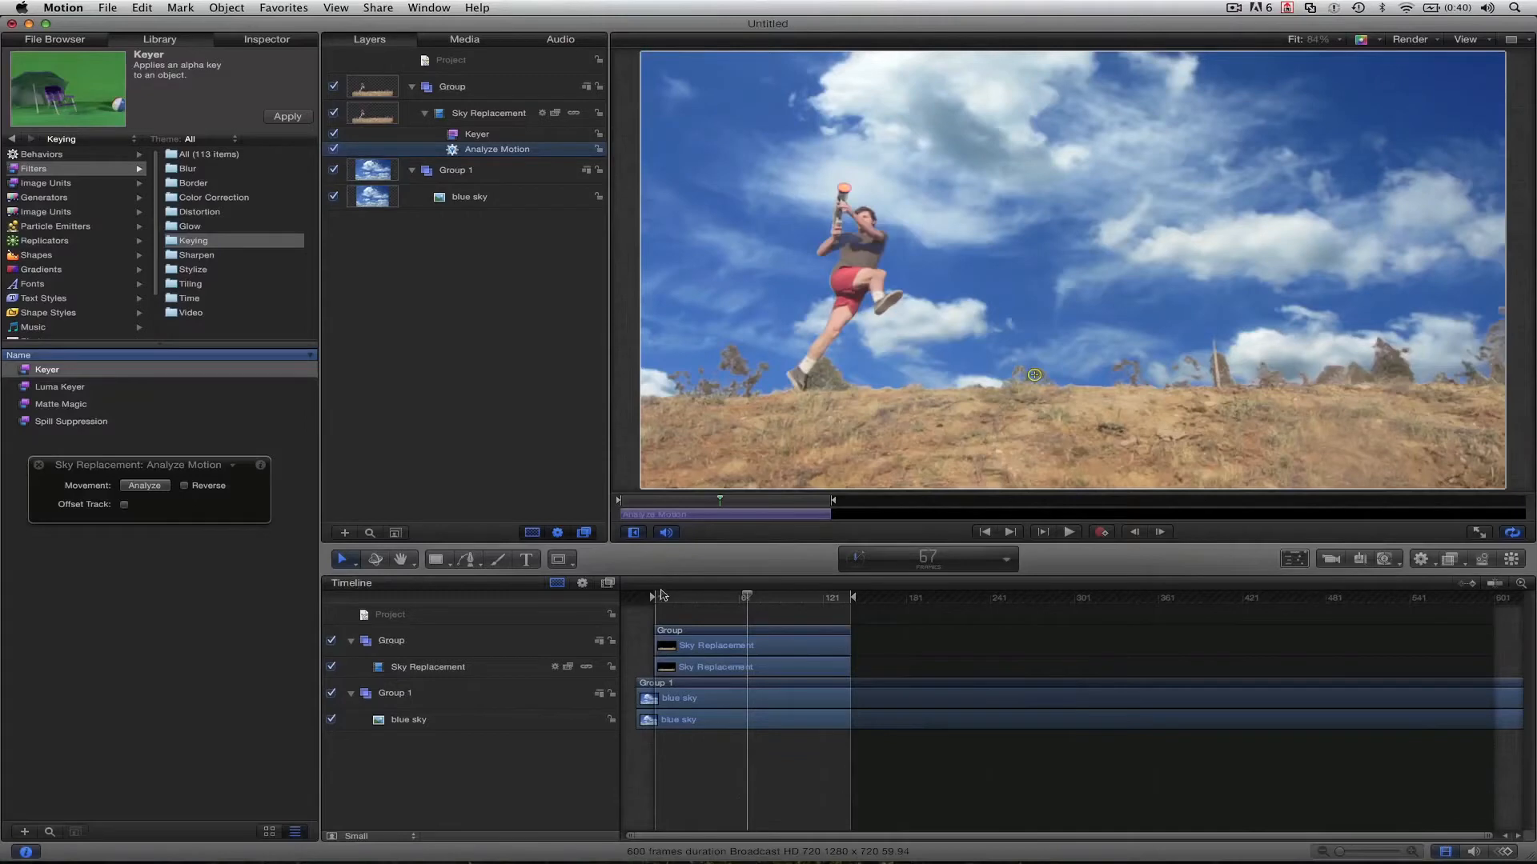
Go to frame 1, realign the tracker with the small bush on the horizon and analyze the clip's movement.
left_click(653, 599)
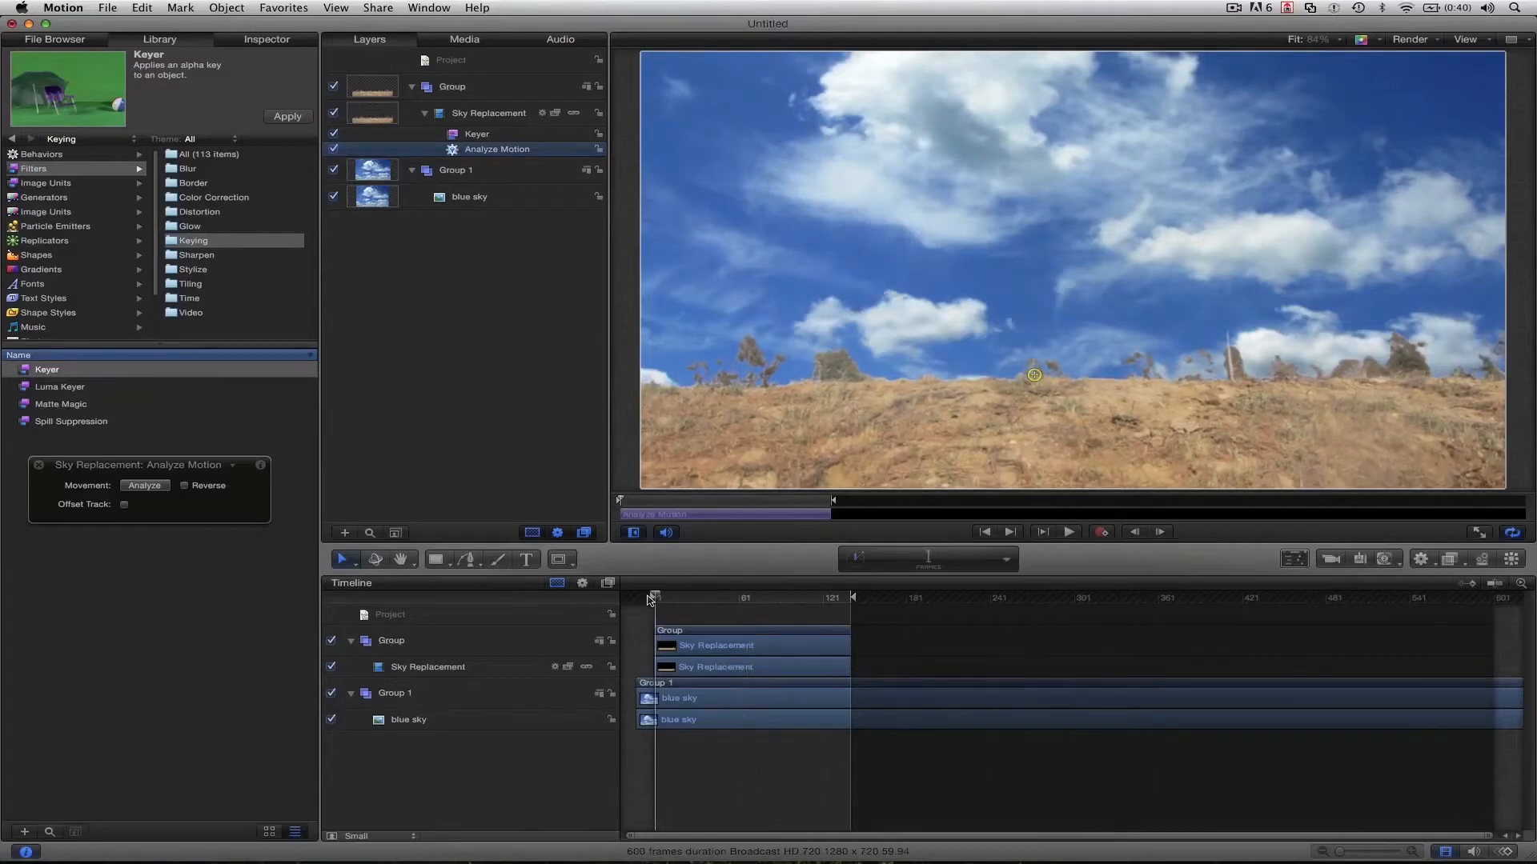
left_click_drag(1034, 375, 1047, 370)
left_click(141, 486)
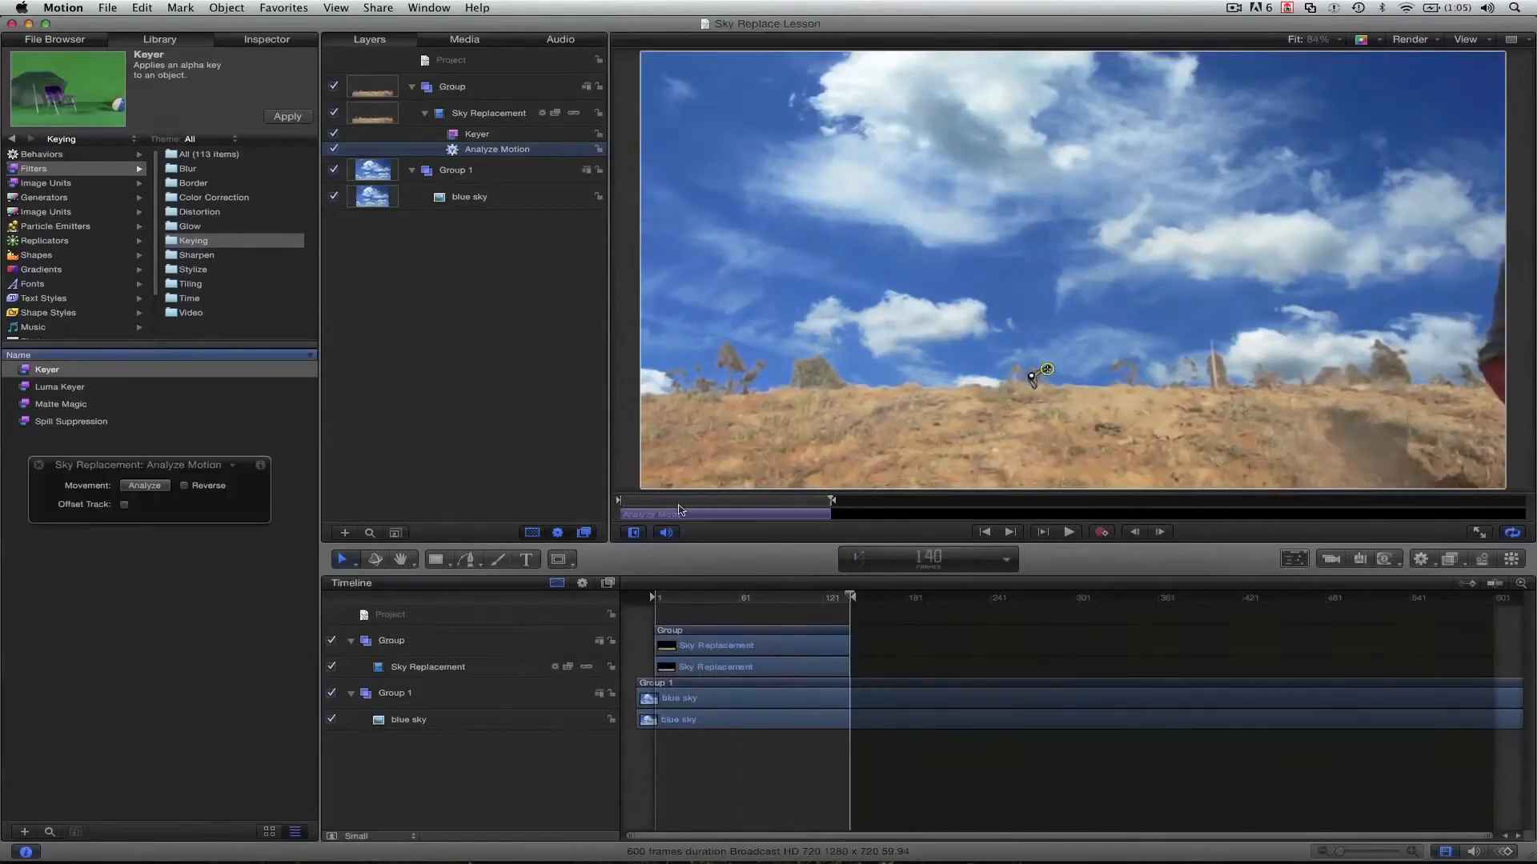
Return to frame 1 and add the Match Move behavior to the blue sky layer.
left_click_drag(719, 501, 617, 503)
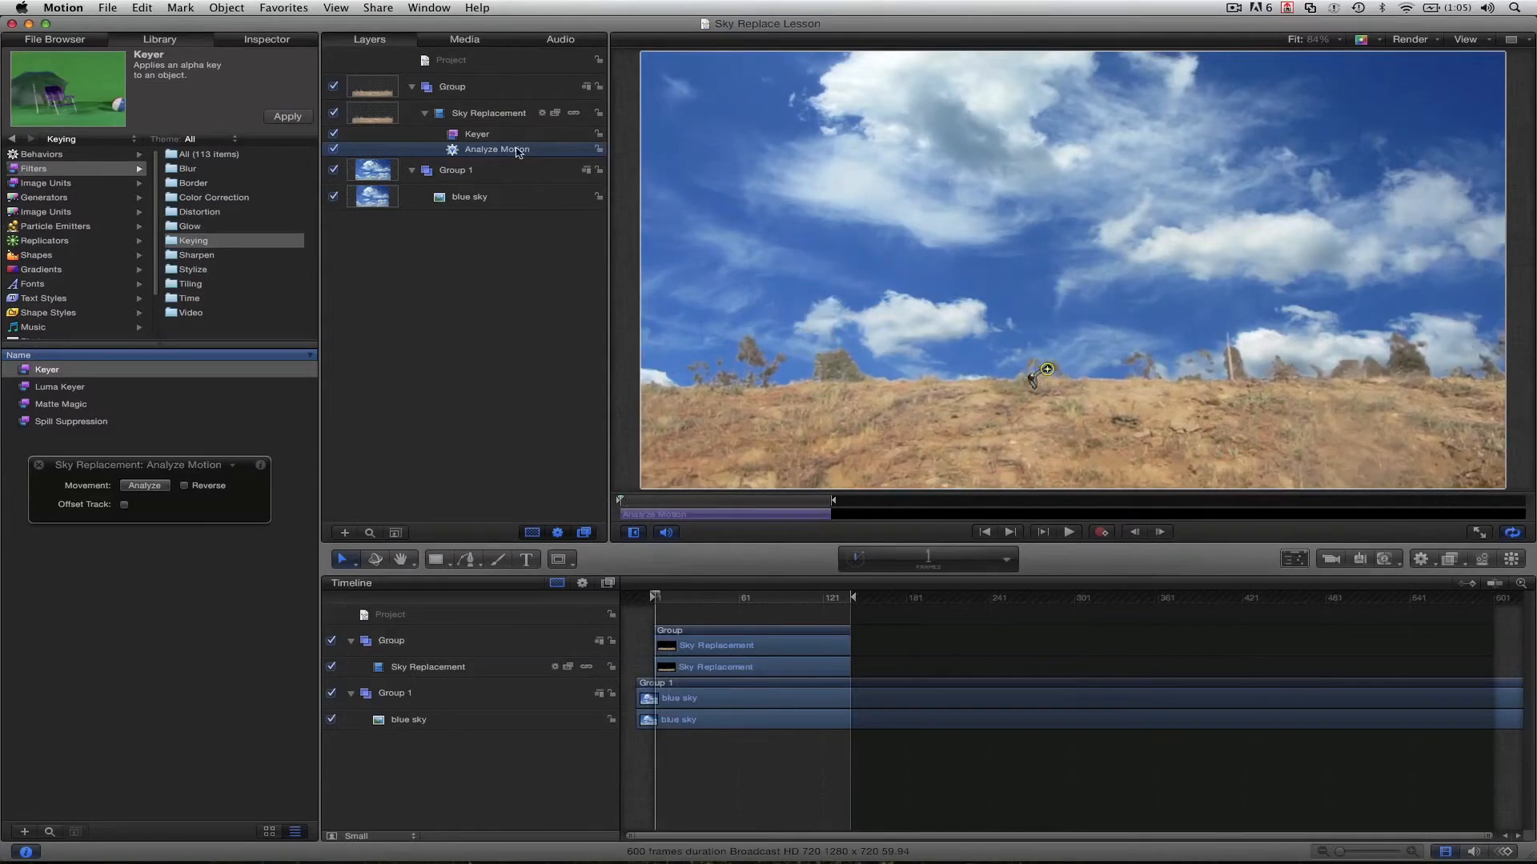
left_click(494, 196)
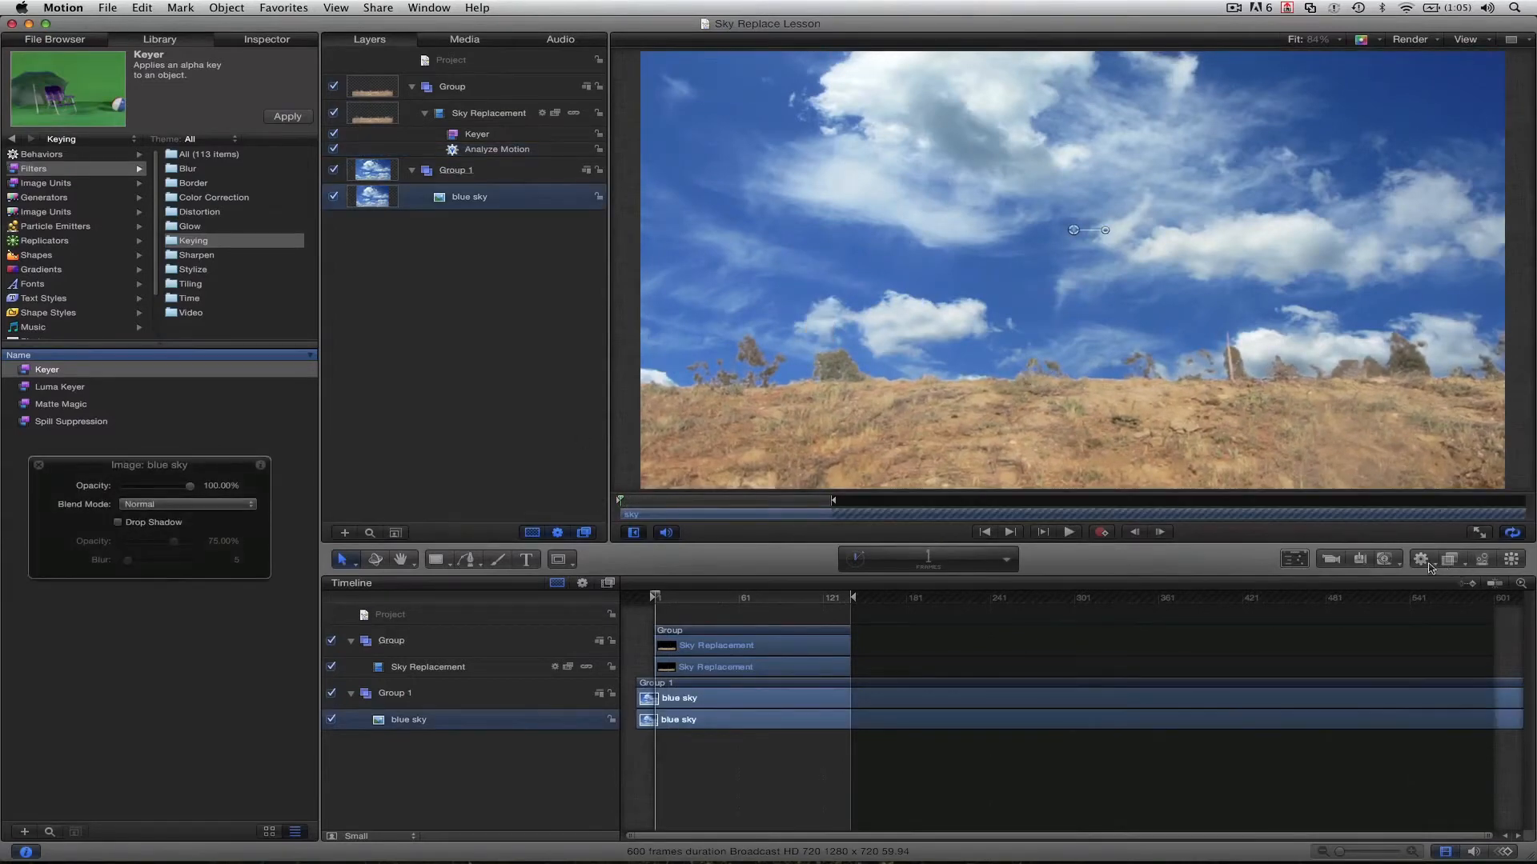
left_click(1429, 565)
mouse_move(1429, 617)
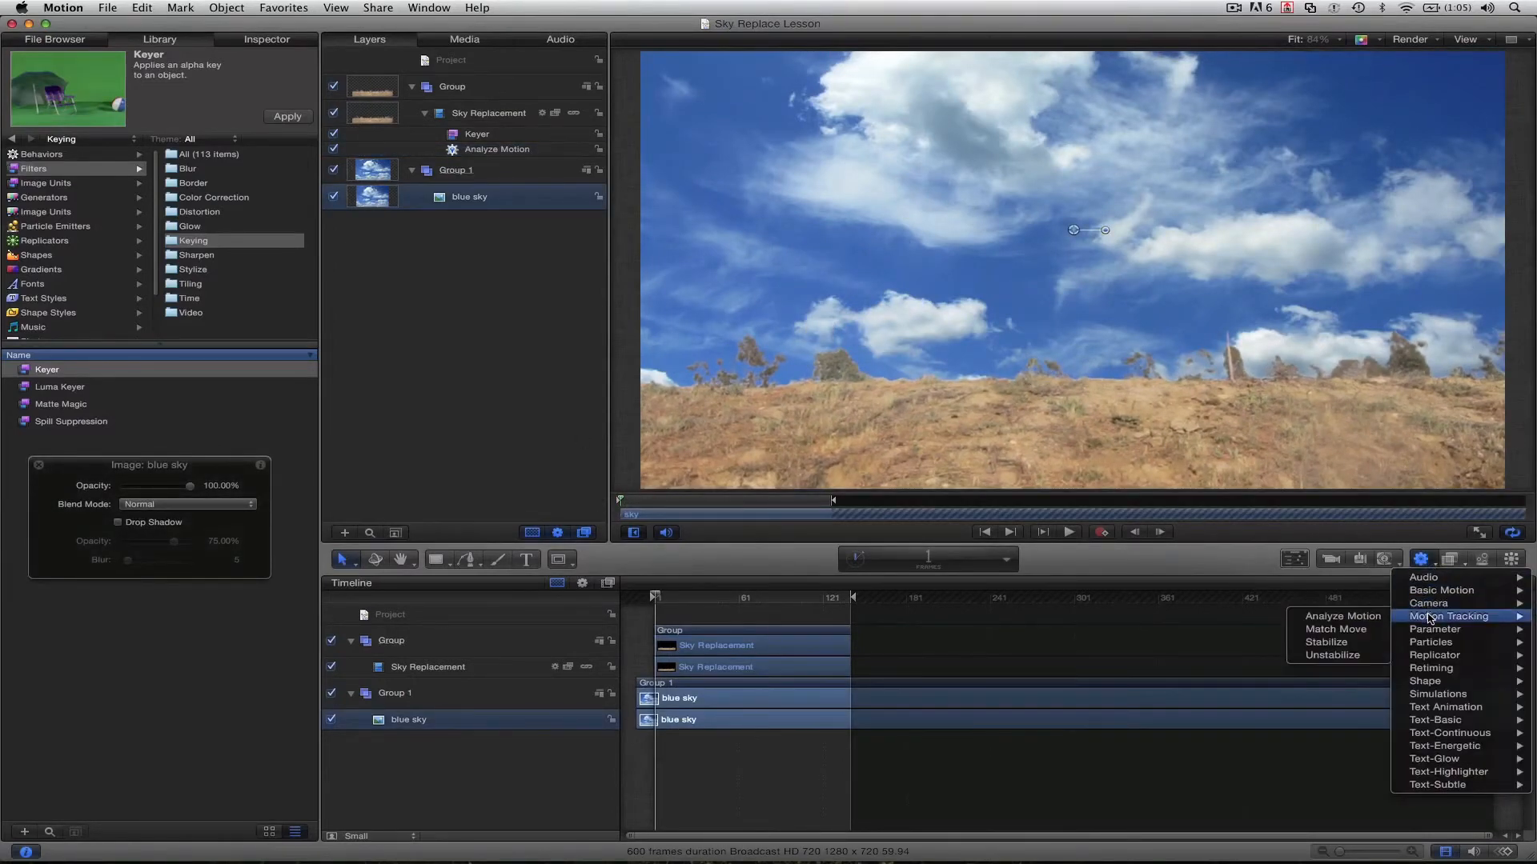
left_click(1353, 629)
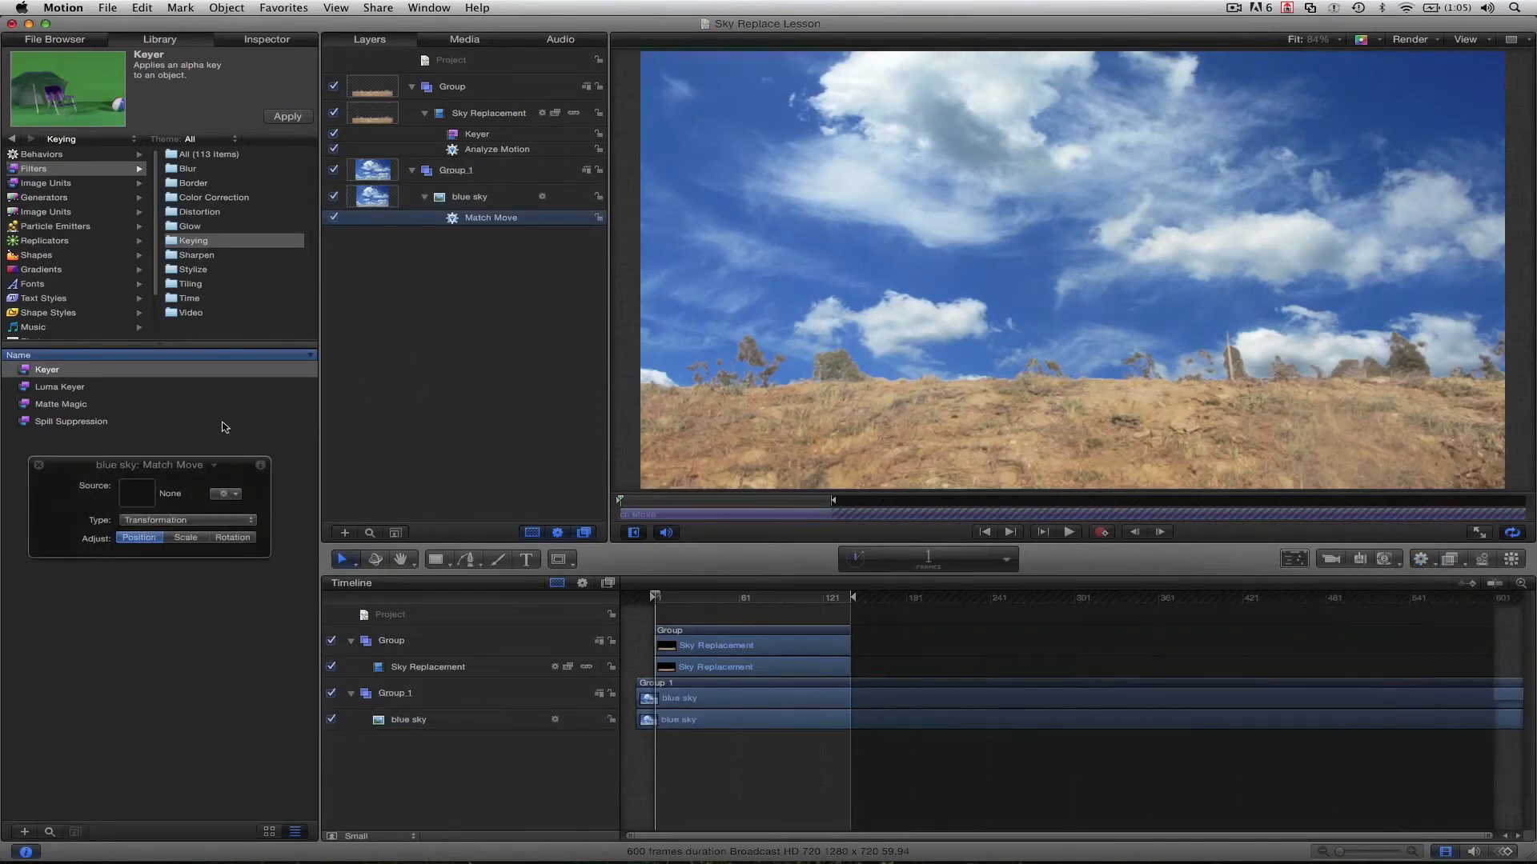
Use the Sky Replacement clip's Analyze Motion behavior as the Match Move source and preview the sky's movement.
left_click_drag(497, 149, 138, 492)
left_click_drag(730, 502, 661, 508)
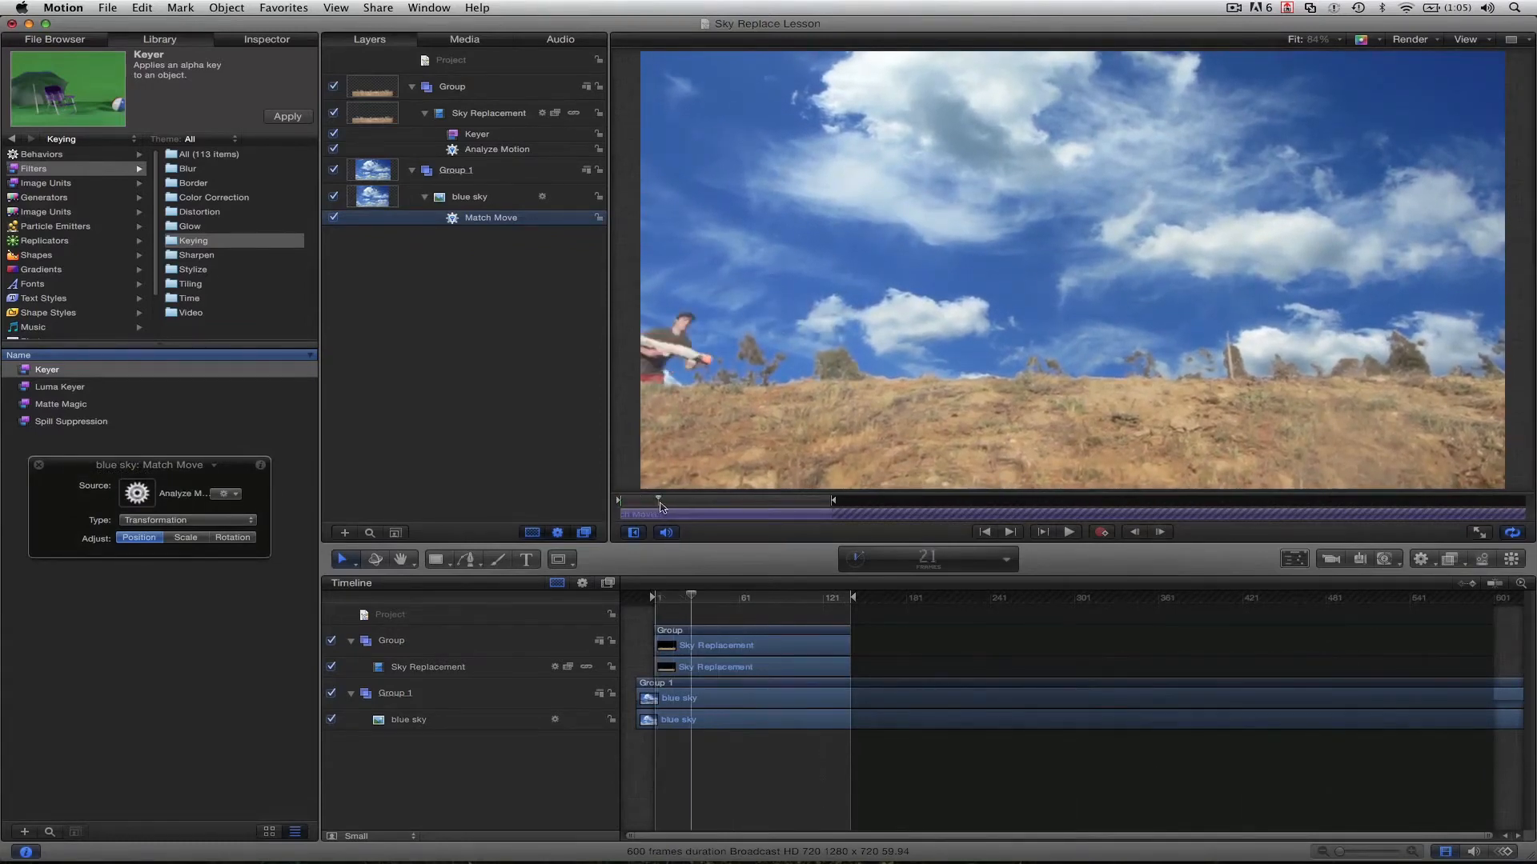
key("space")
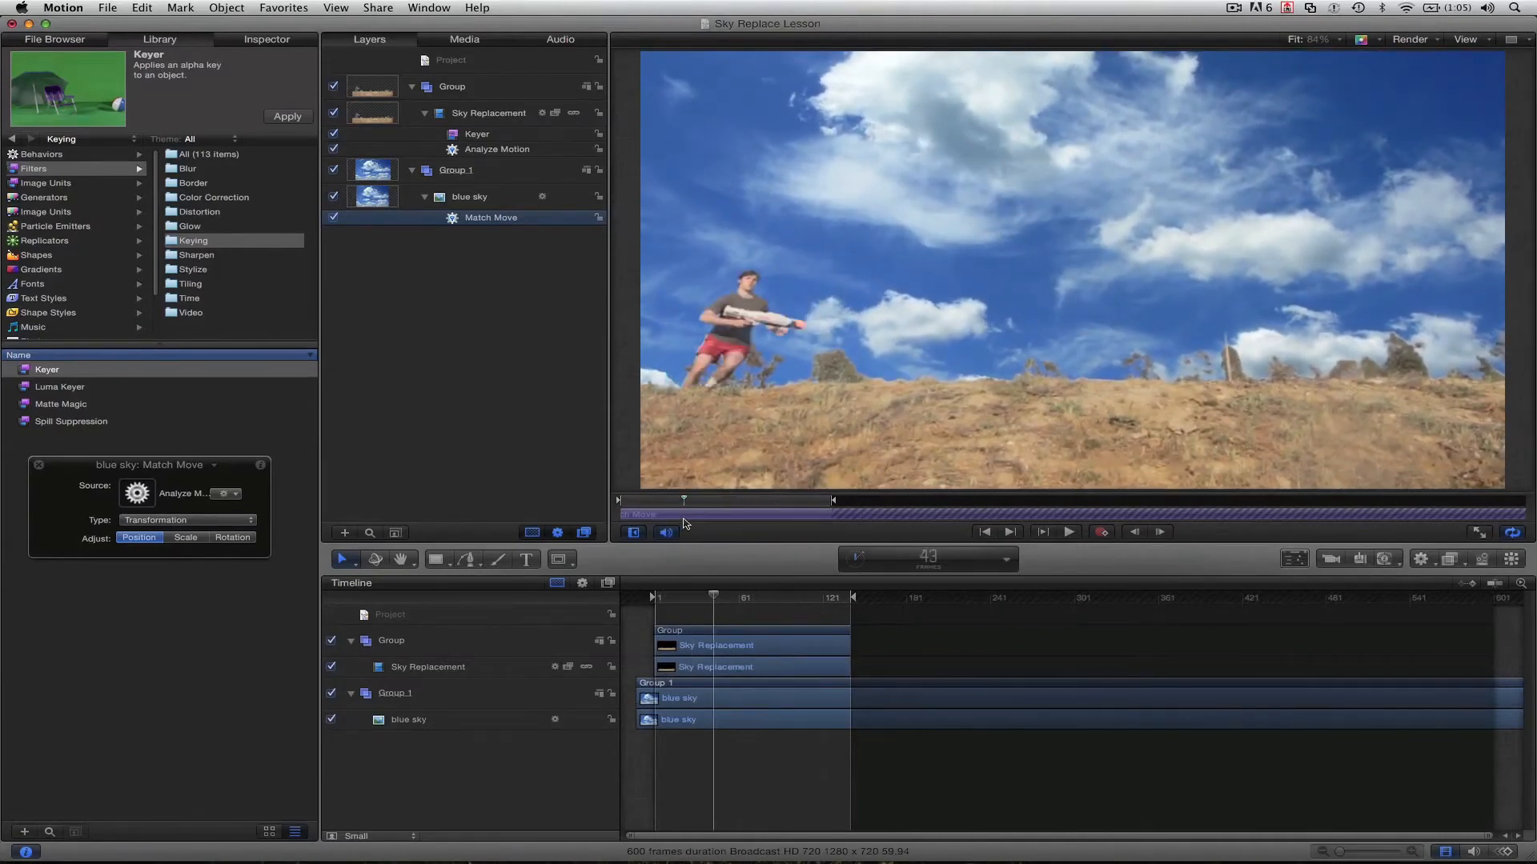
Lower the Strength of the Sky Replacement clip's Keyer to 87.50% and check the key up to frame 53.
left_click(486, 137)
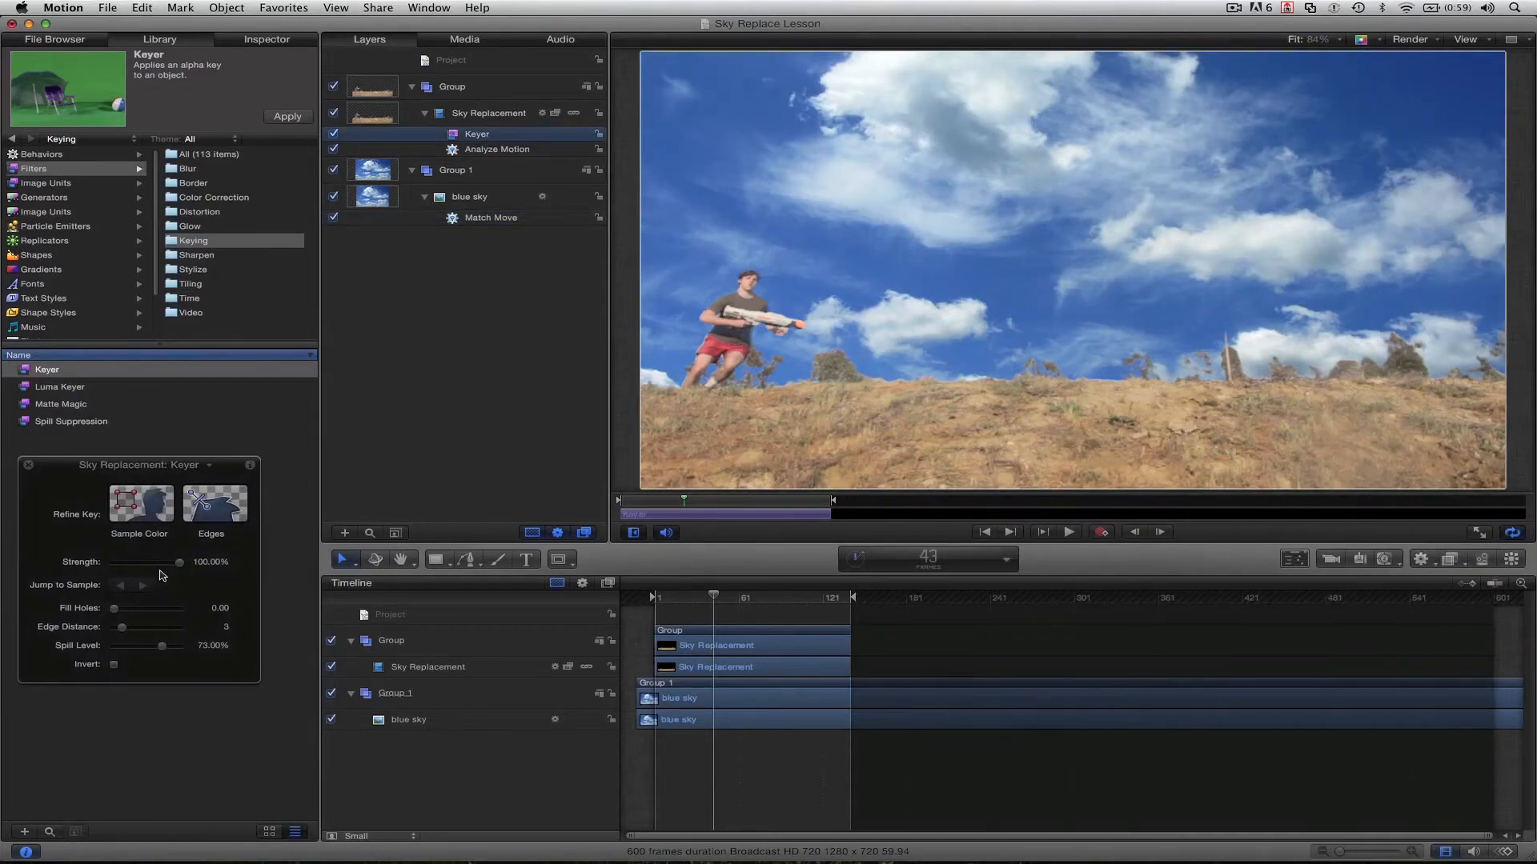
left_click_drag(179, 563, 138, 566)
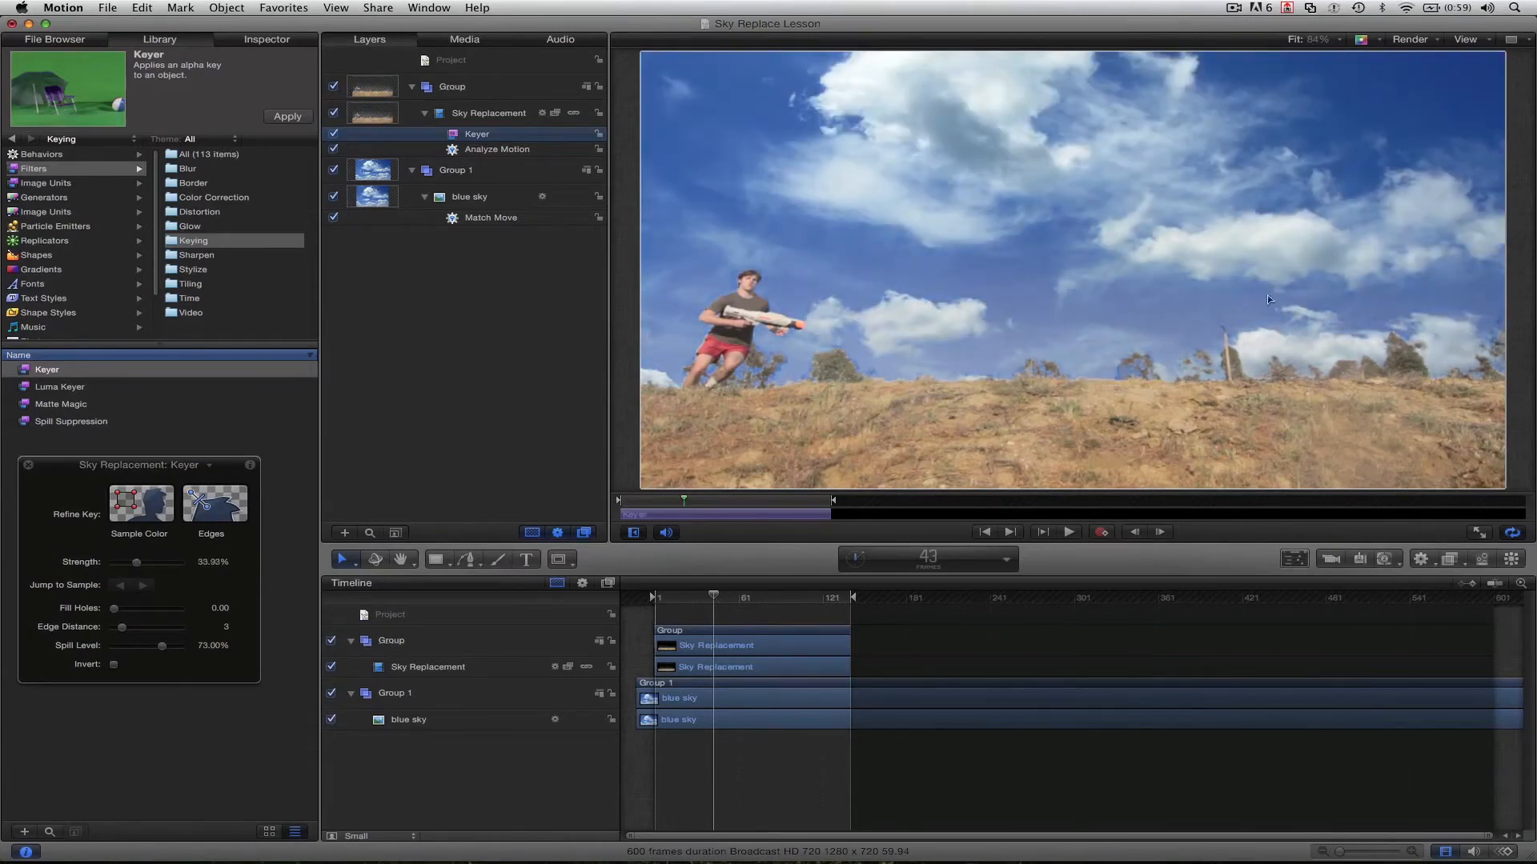
key("space")
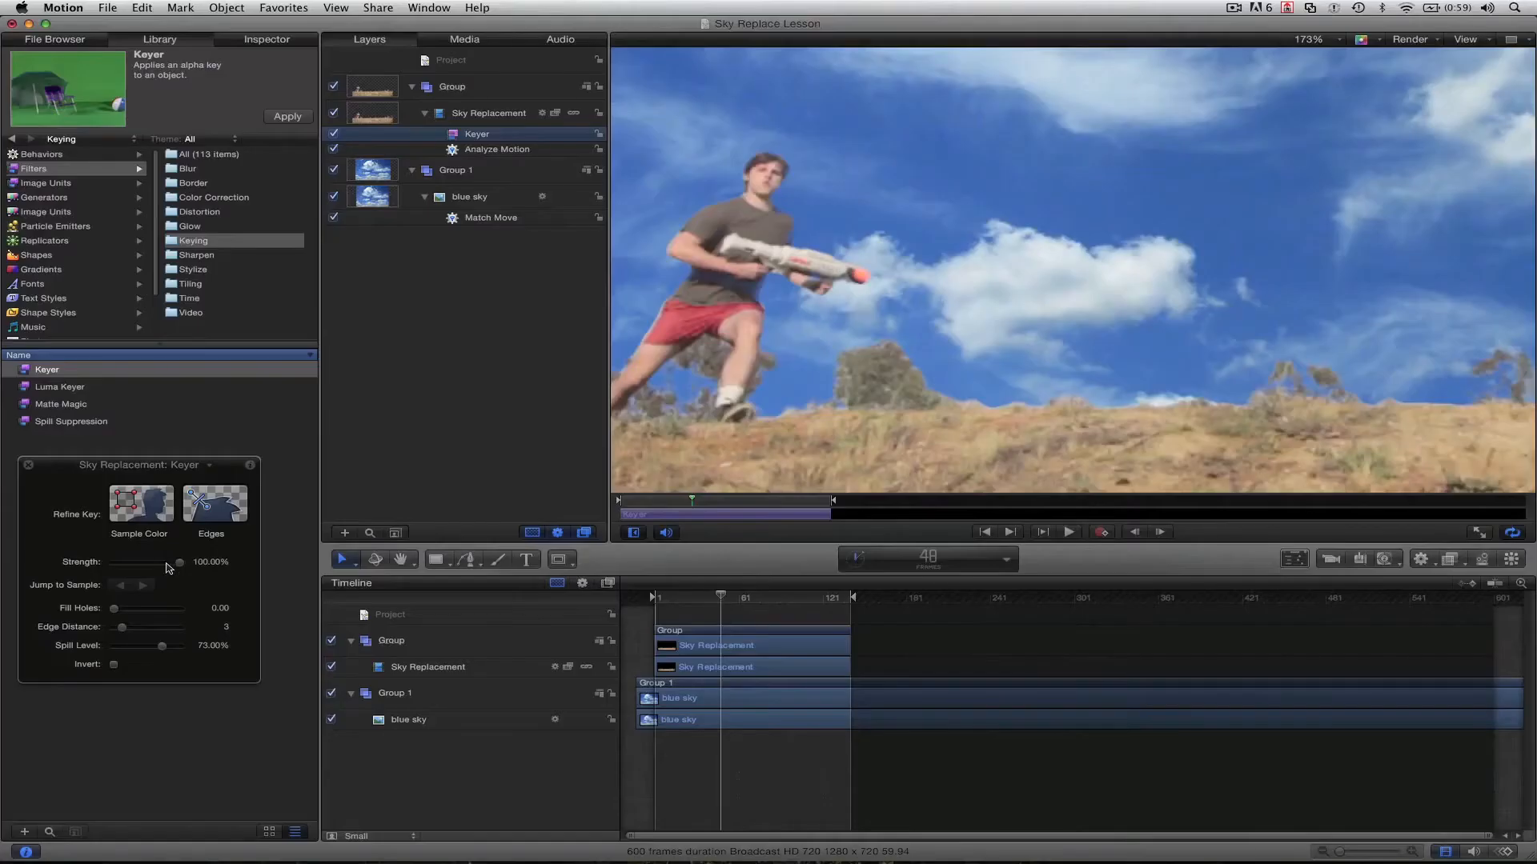
mouse_move(180, 567)
left_mouse_down()
mouse_move(160, 568)
mouse_move(175, 569)
left_mouse_up()
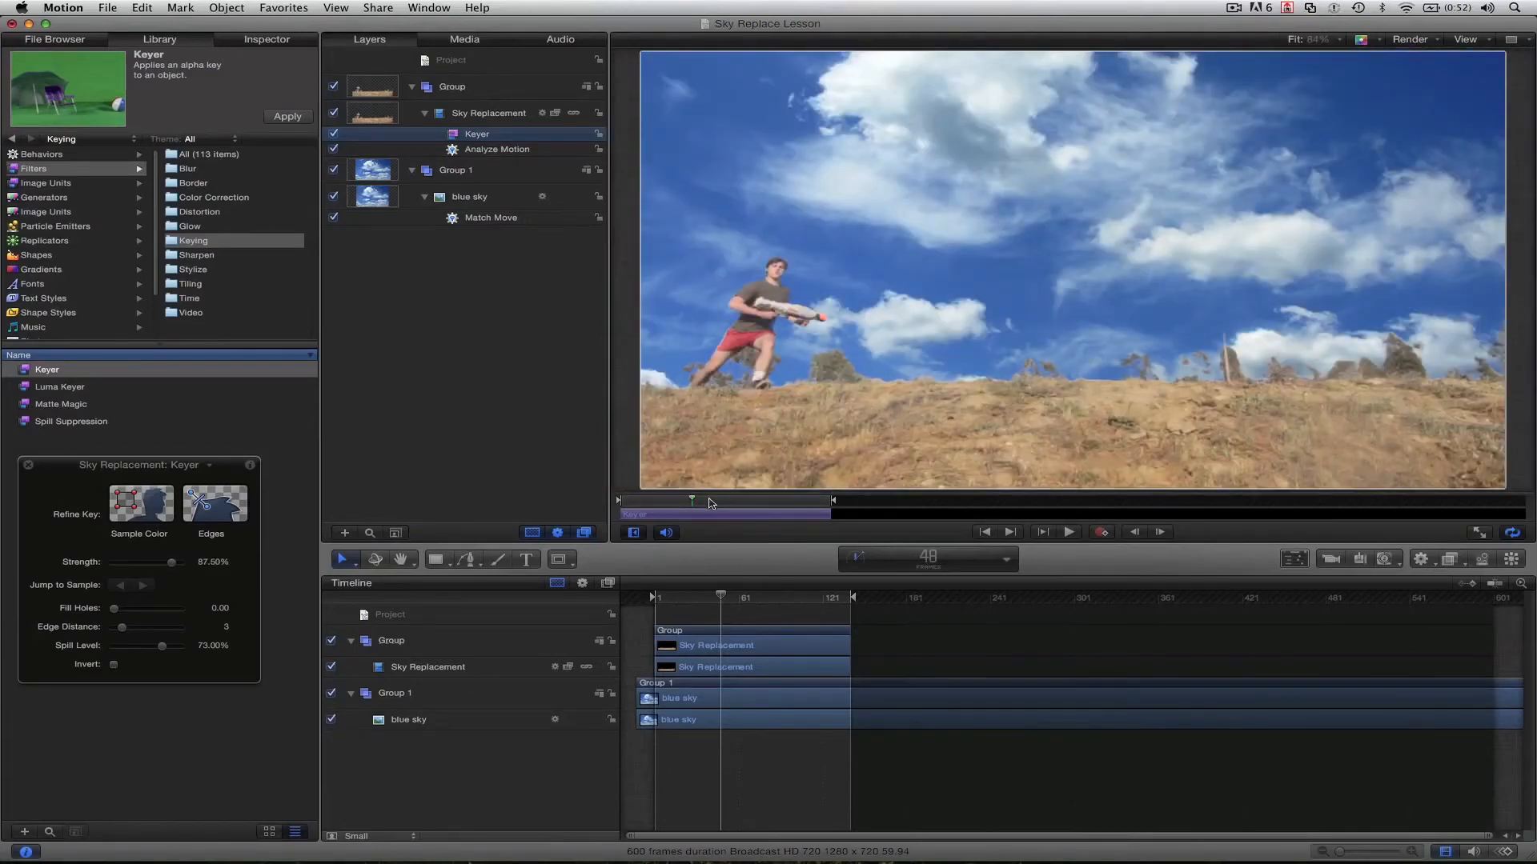
mouse_move(711, 503)
left_mouse_down()
mouse_move(828, 503)
mouse_move(699, 530)
left_mouse_up()
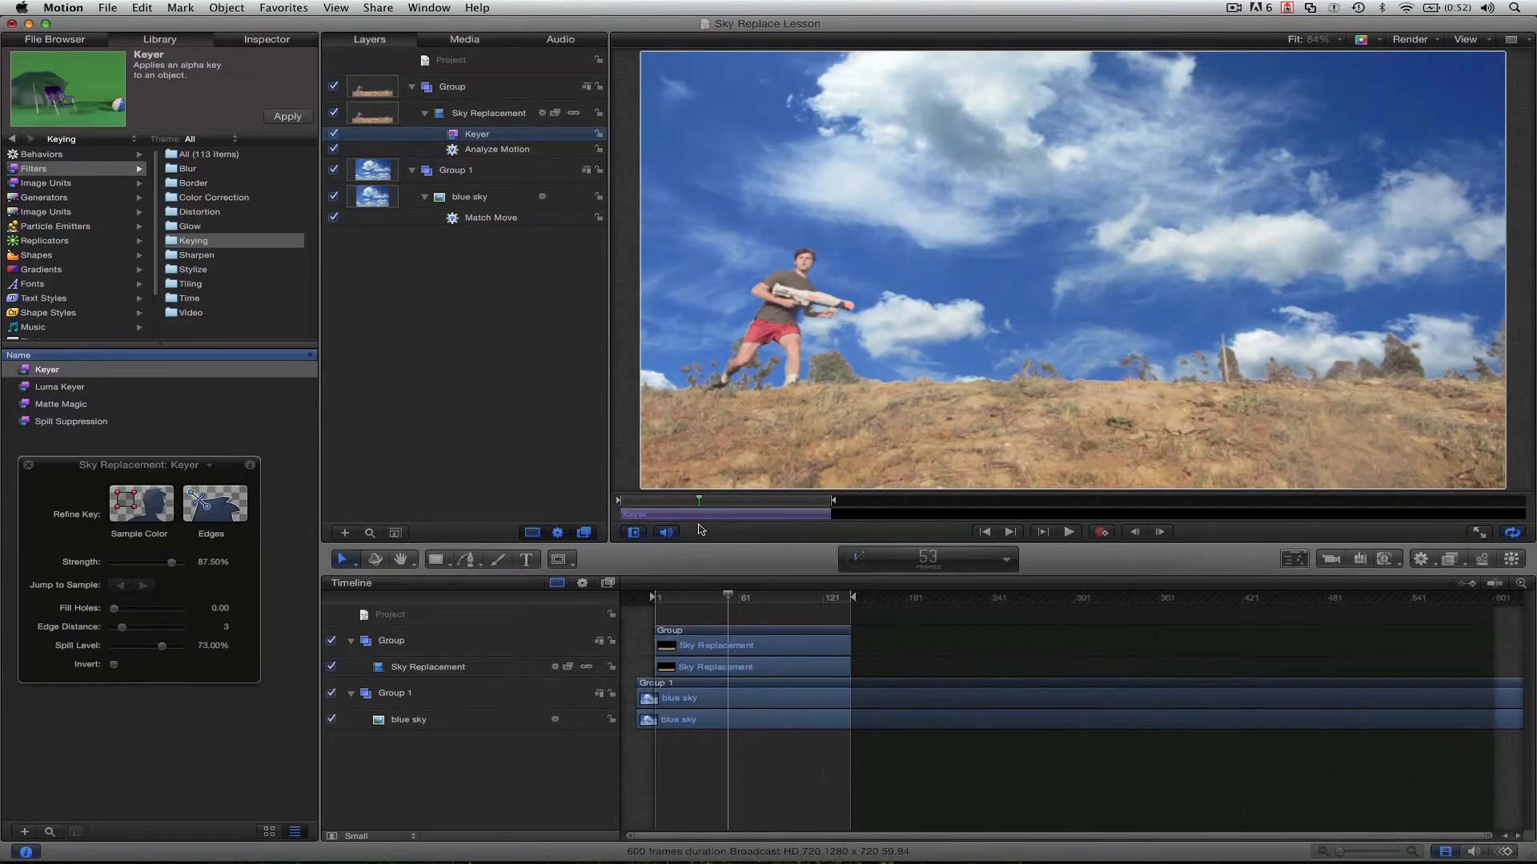
Add the Hue/Saturation color correction filter to the blue sky layer.
left_click(280, 41)
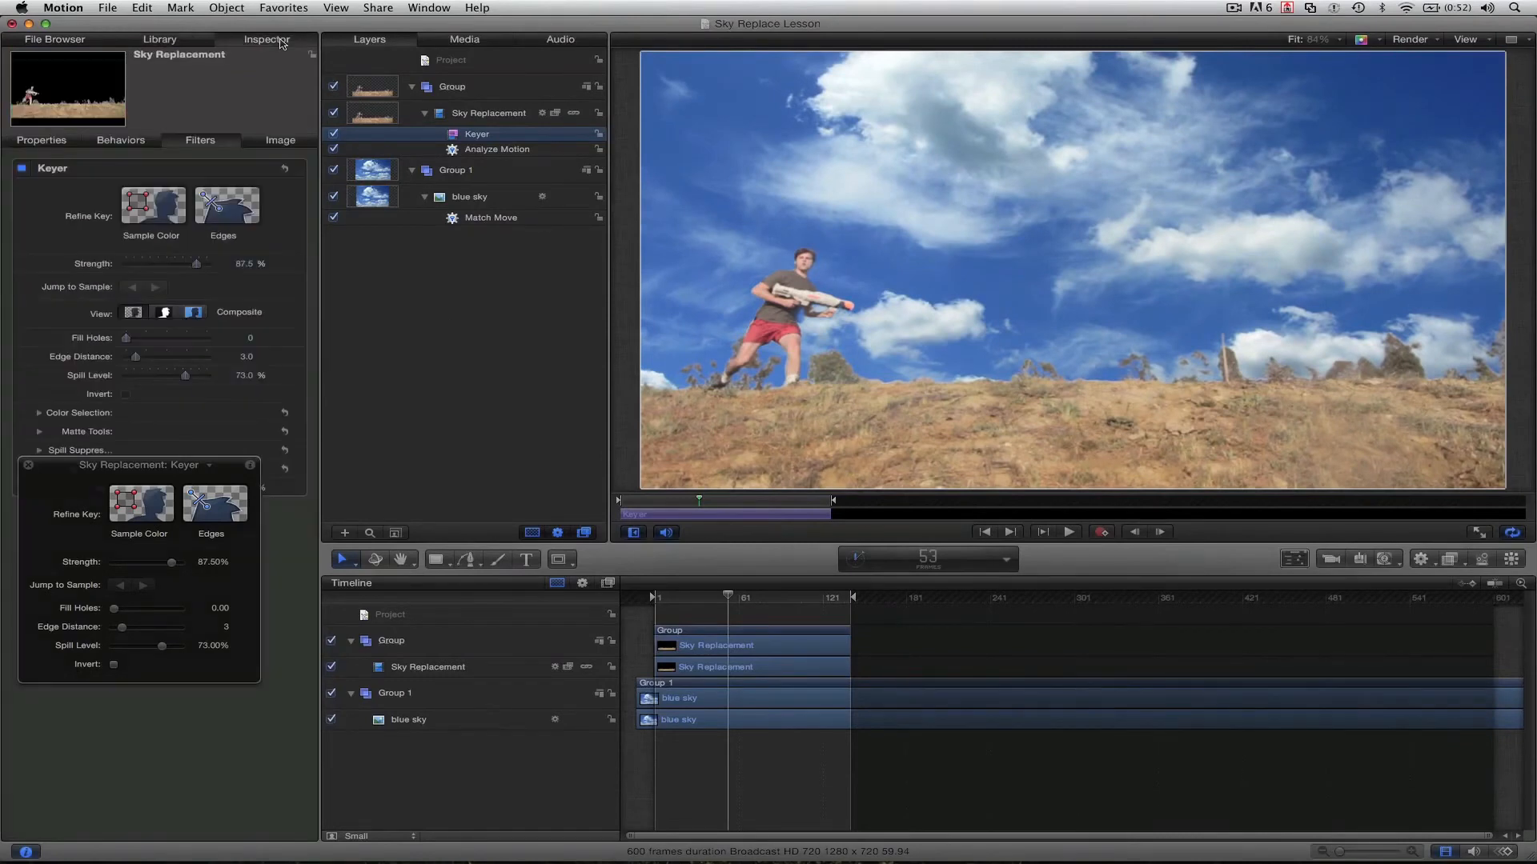
left_click(199, 44)
left_click(68, 170)
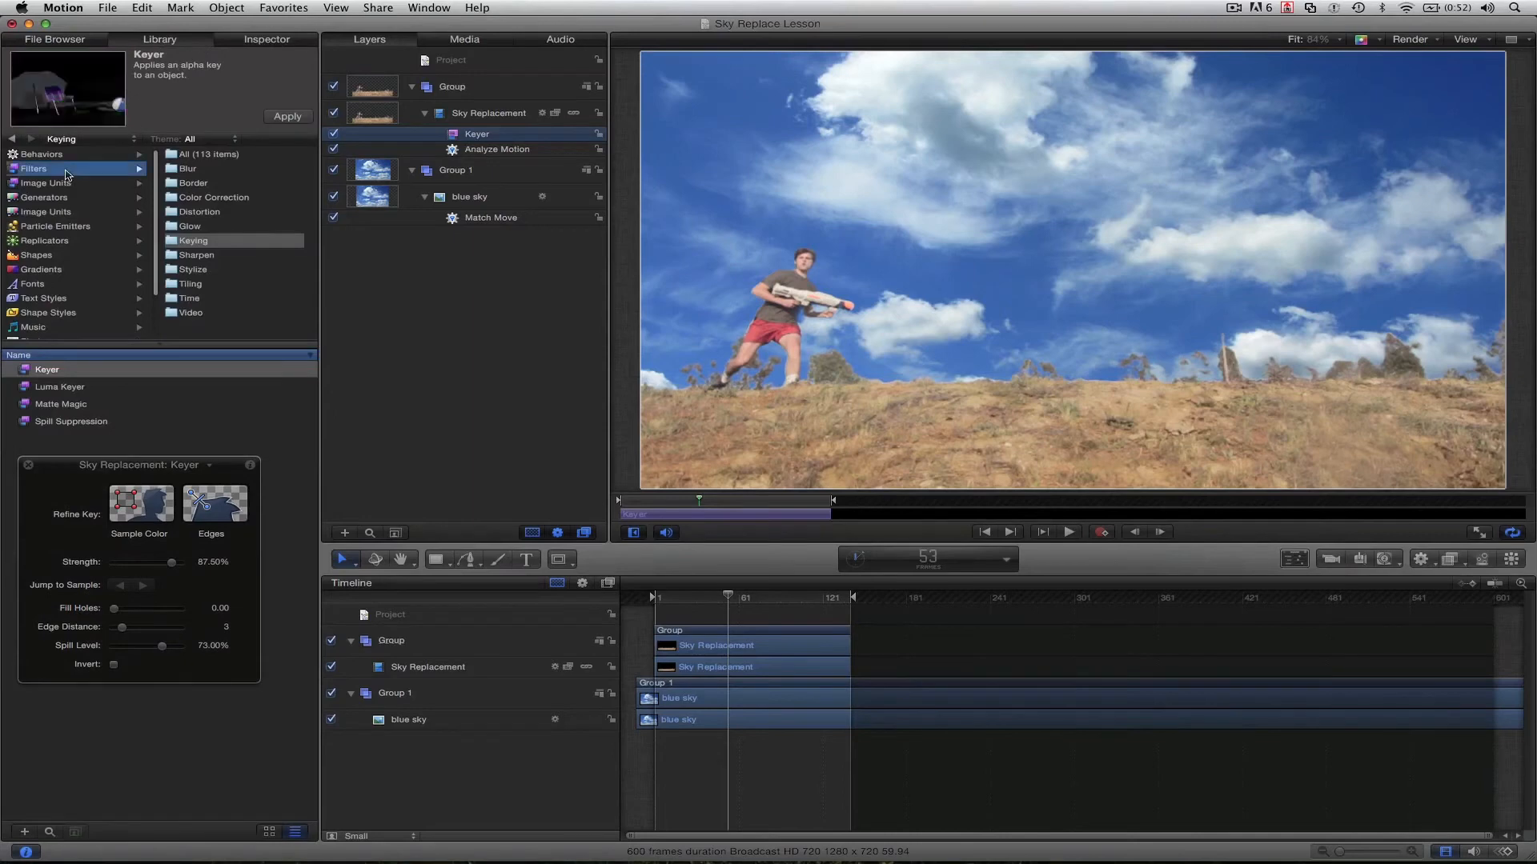
left_click(218, 197)
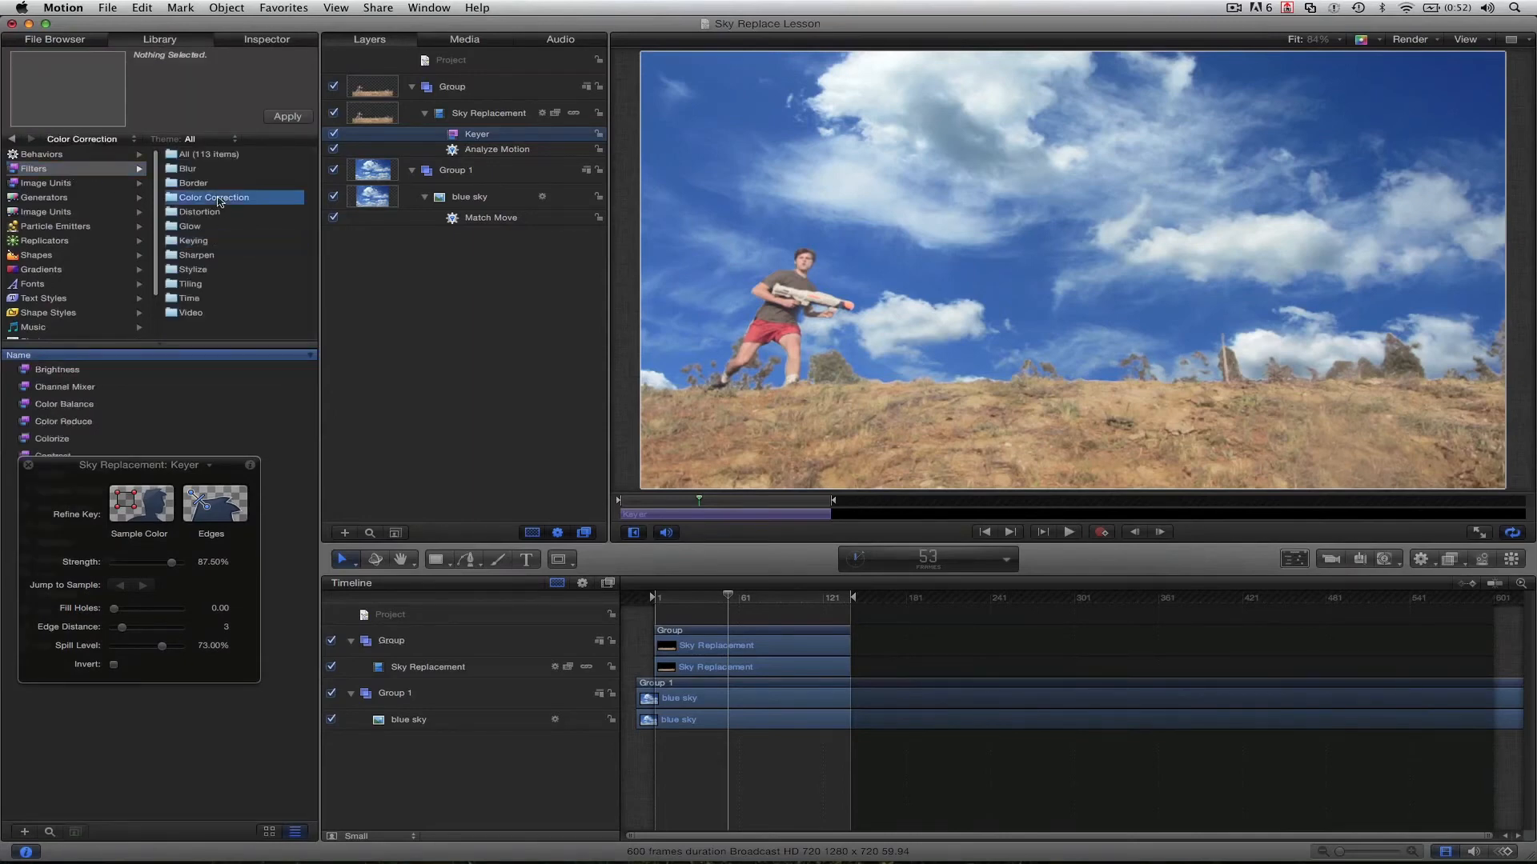
left_click_drag(96, 466, 302, 337)
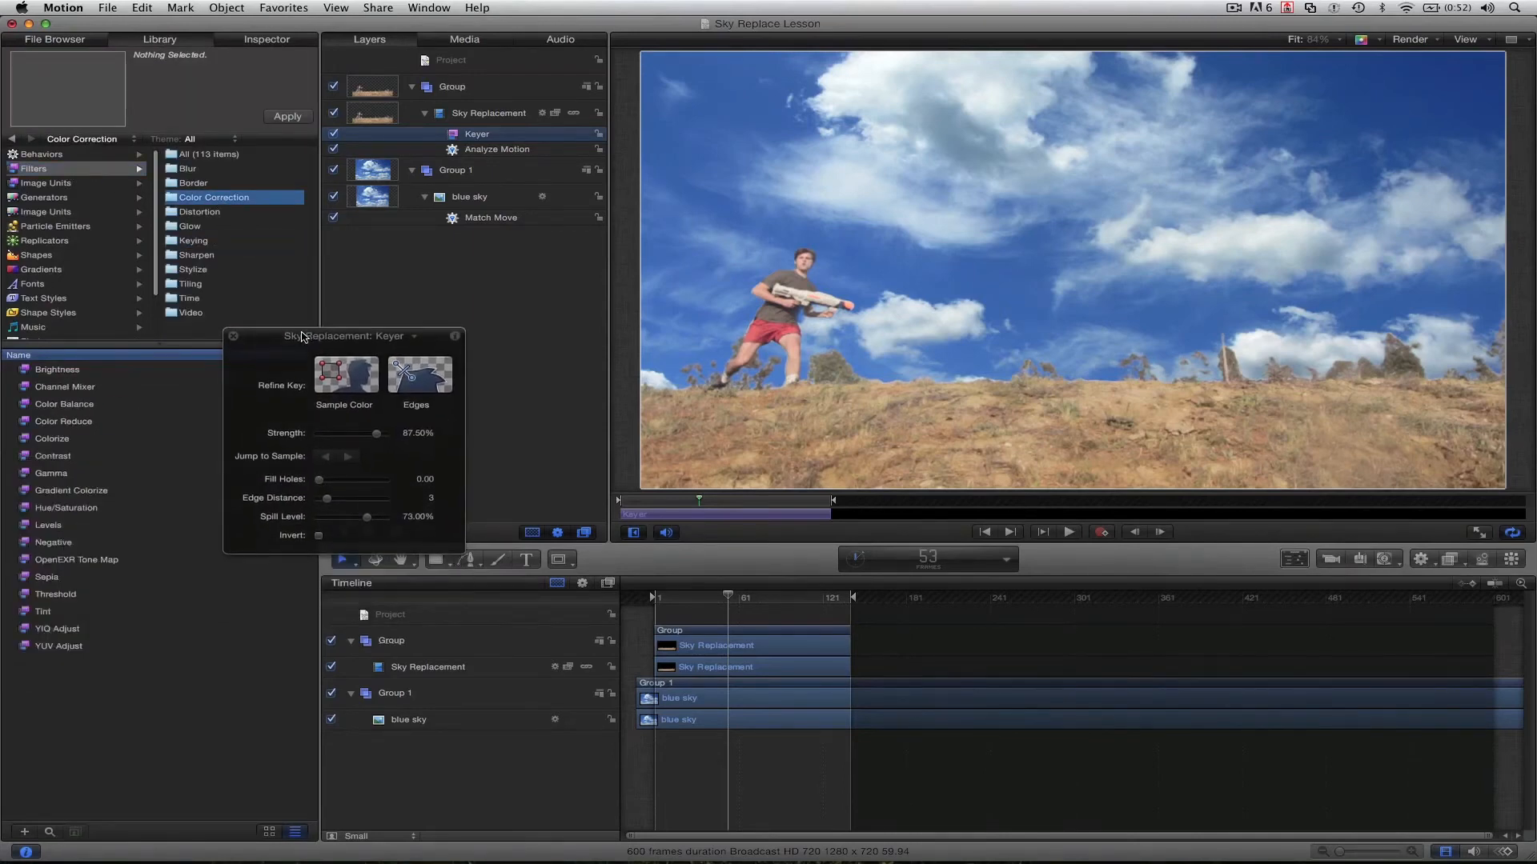
left_click(67, 508)
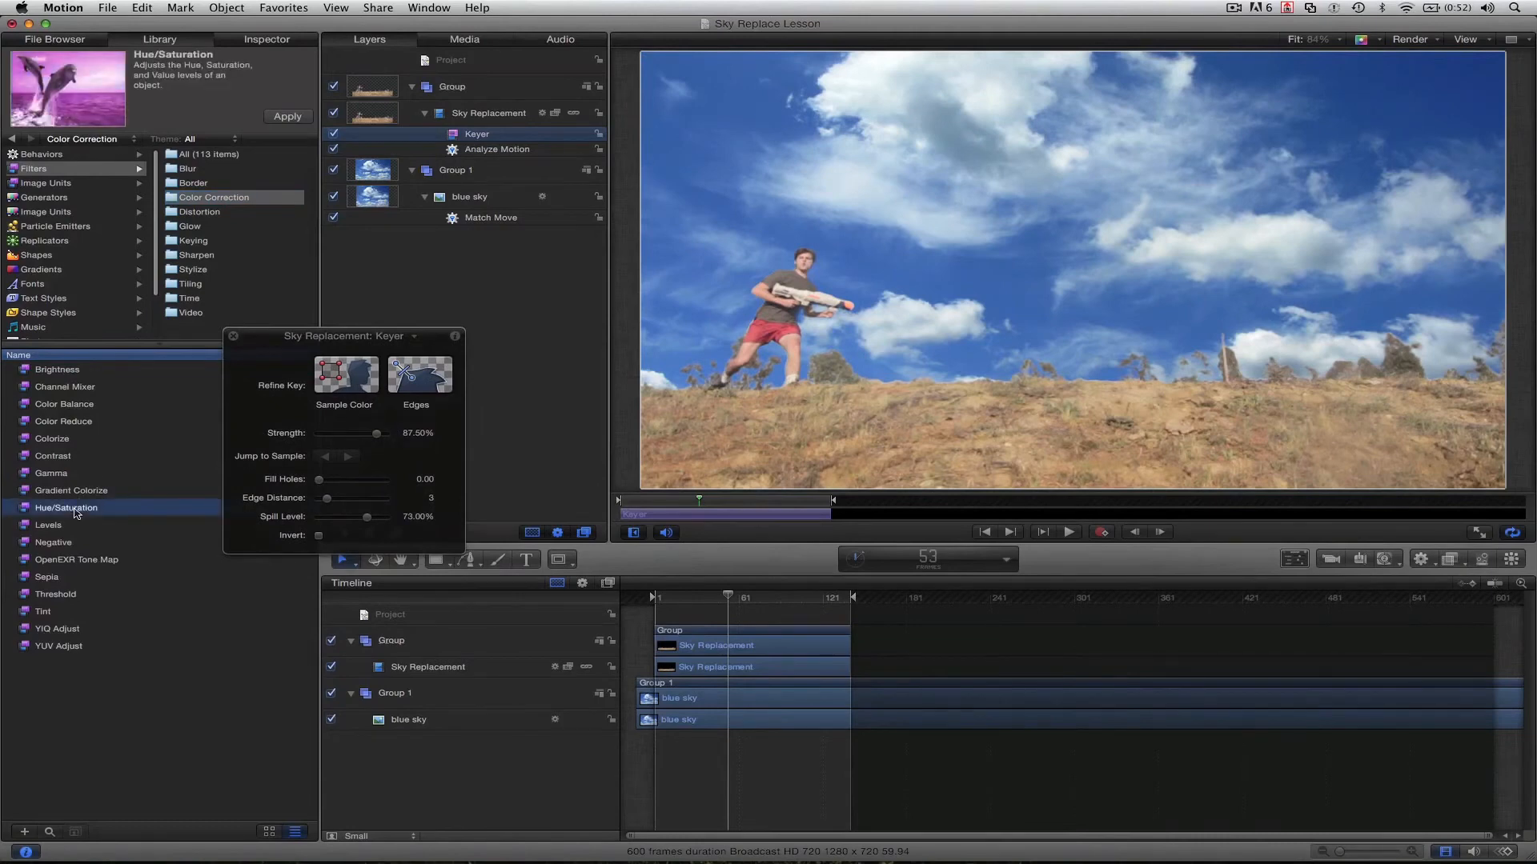
left_click_drag(75, 513, 476, 201)
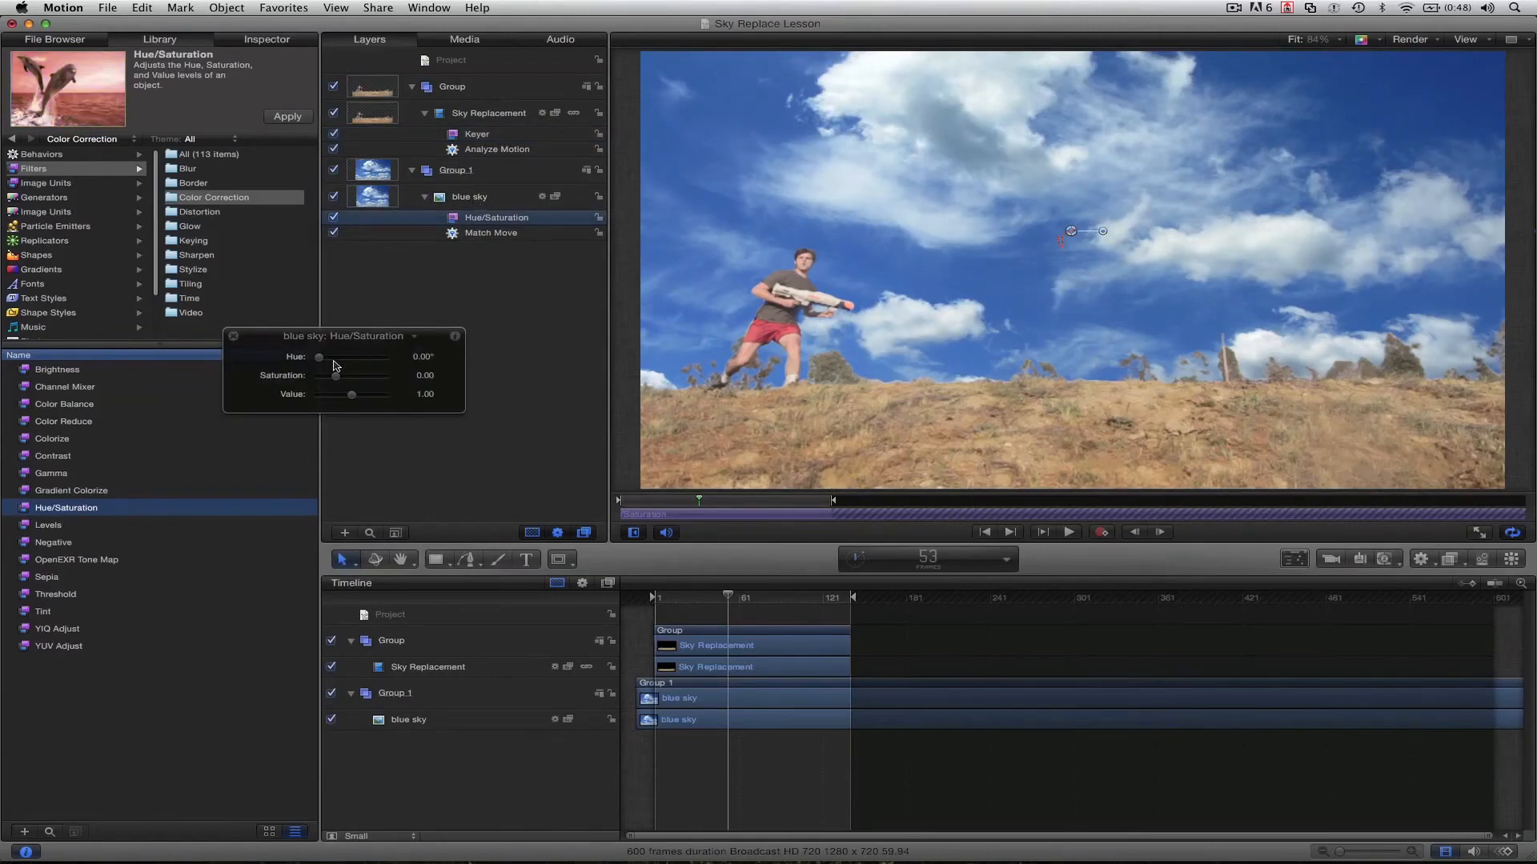
Set the blue sky's Saturation to -0.12, leaving Hue and Value at their defaults.
mouse_move(334, 359)
left_mouse_down()
mouse_move(349, 357)
mouse_move(292, 365)
mouse_move(330, 385)
left_mouse_up()
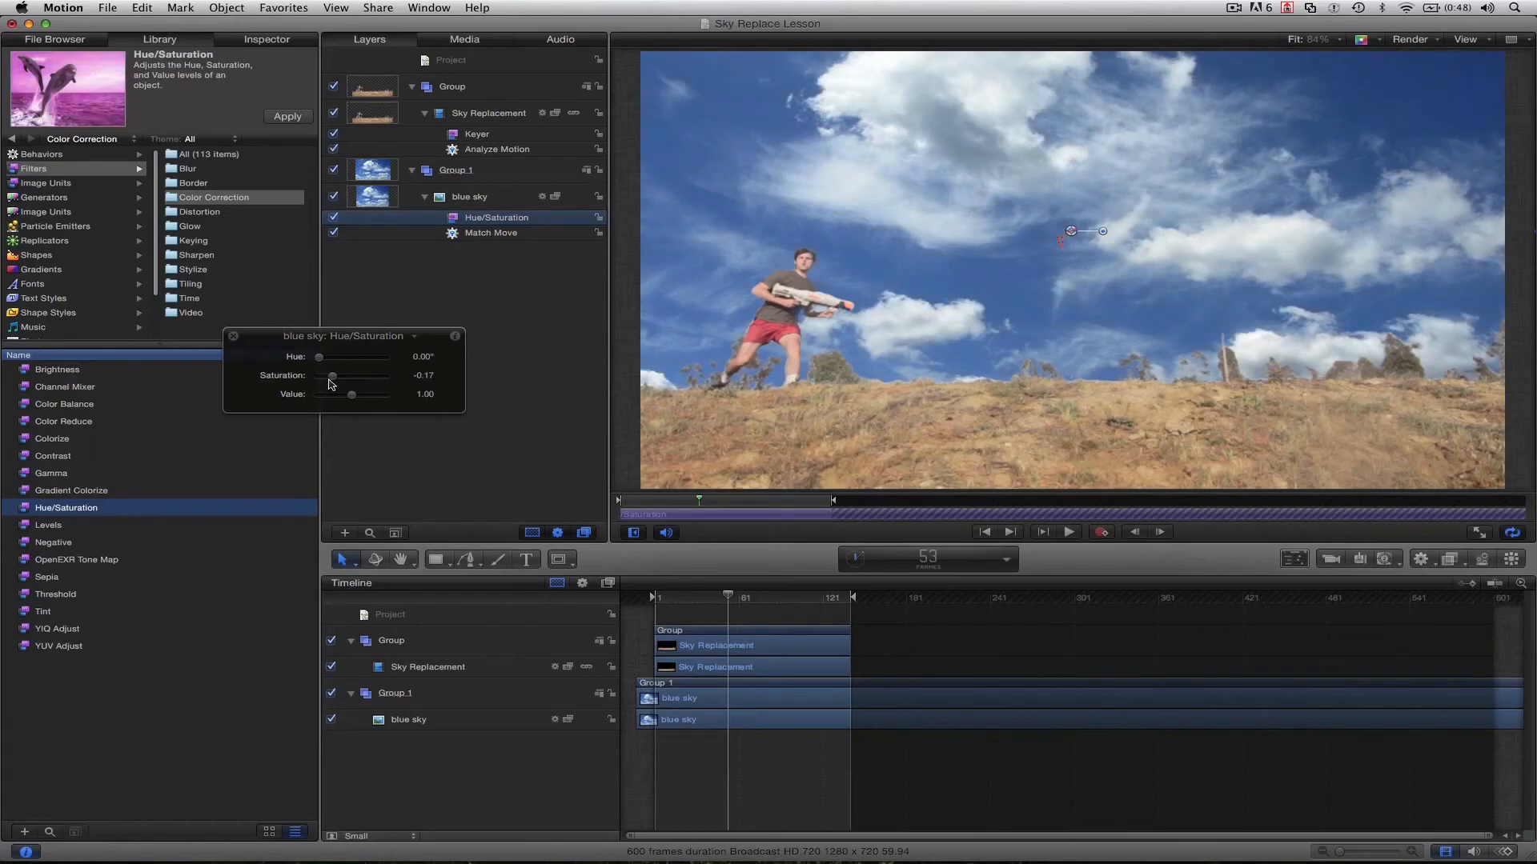
left_click_drag(331, 383, 334, 385)
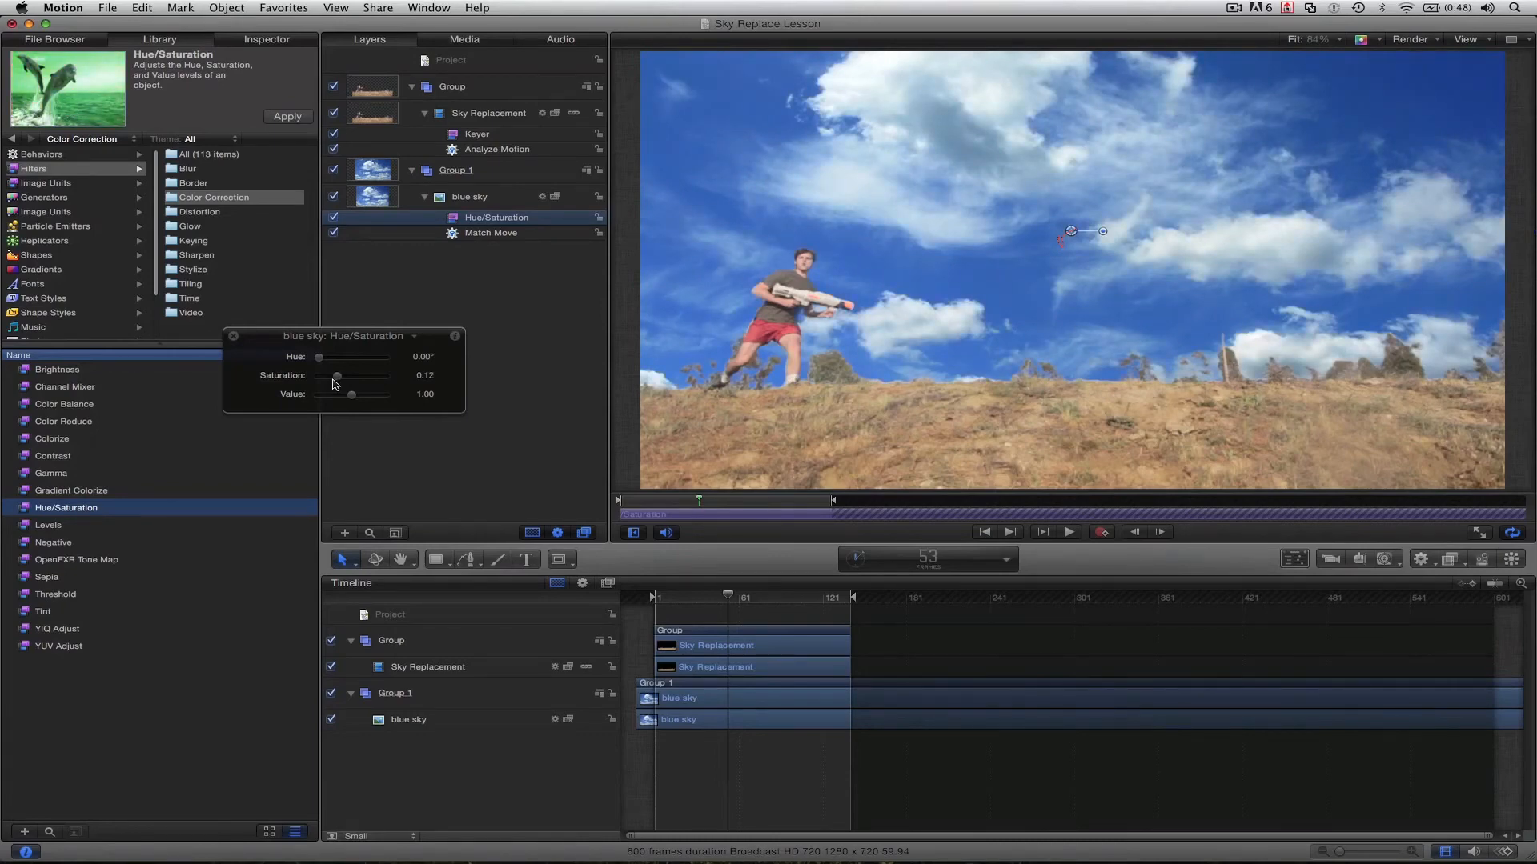
left_click_drag(336, 385, 334, 385)
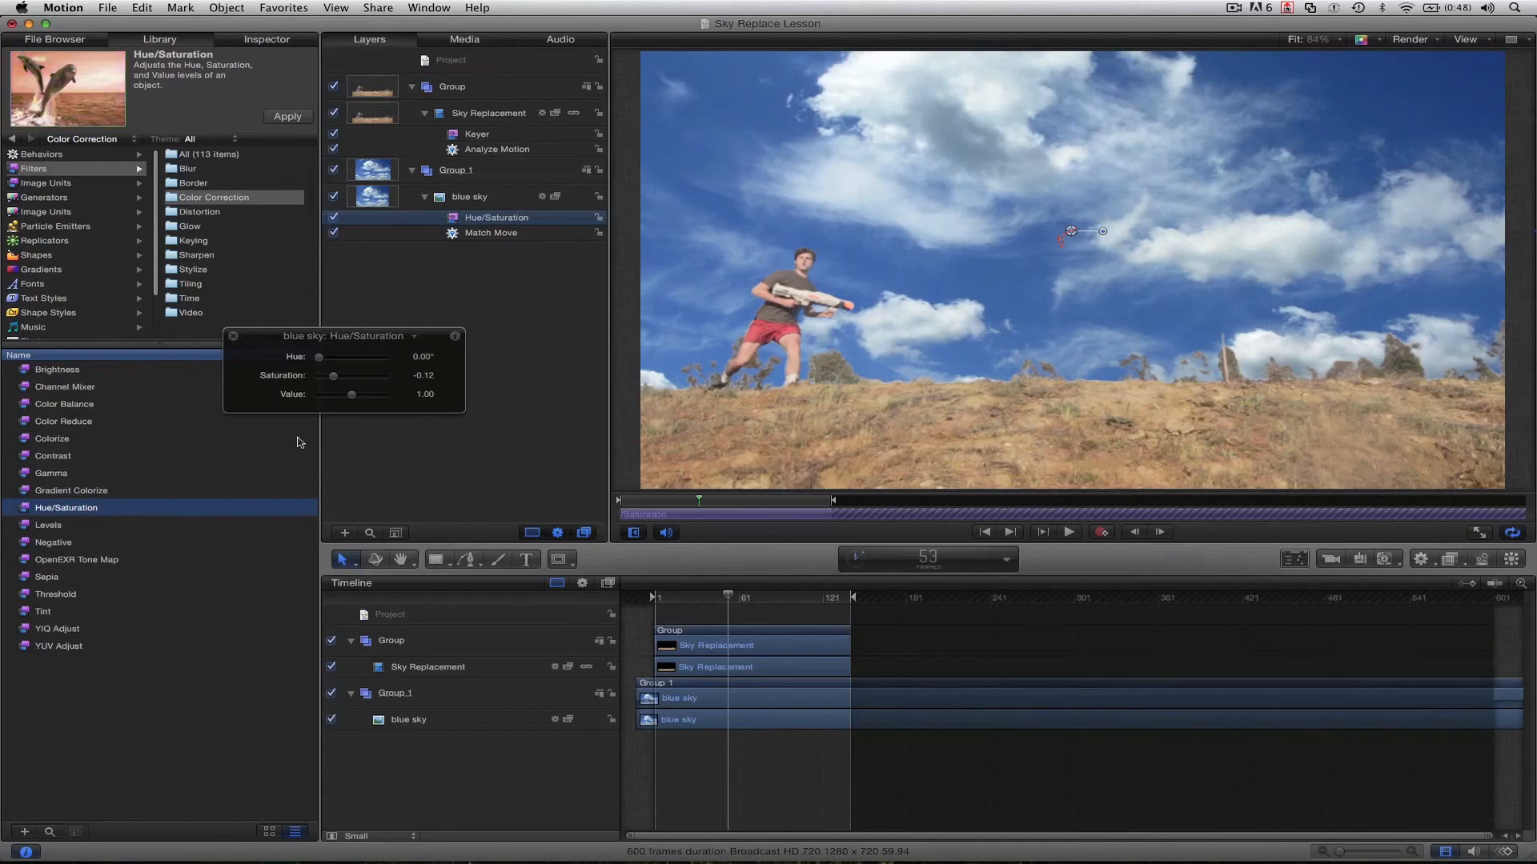
Add the Levels filter to the blue sky layer and brighten its RGB midtones slightly in the histogram.
left_click(49, 529)
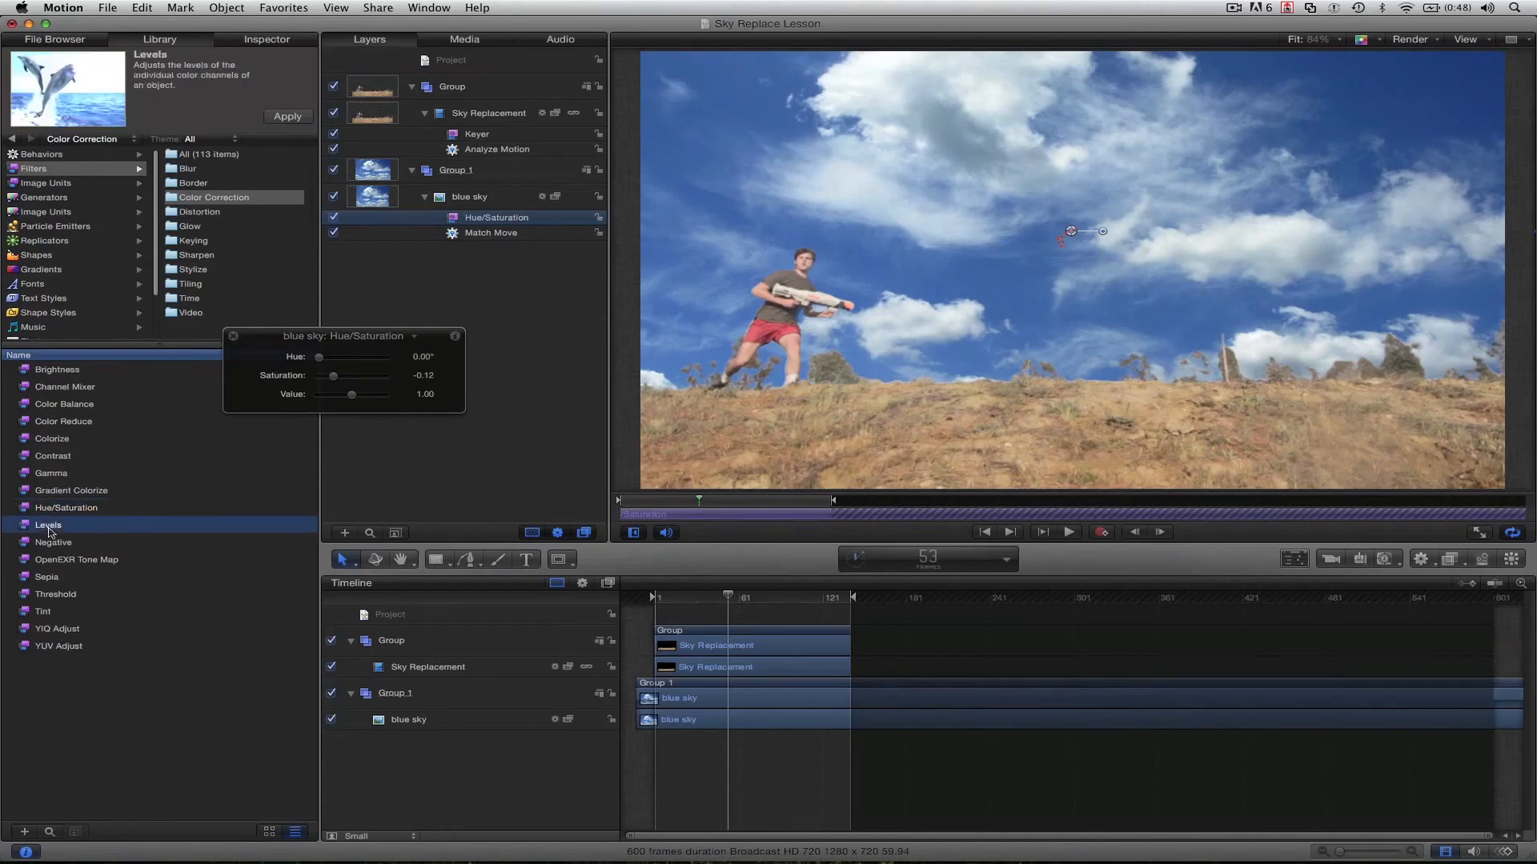
left_click_drag(50, 530, 497, 201)
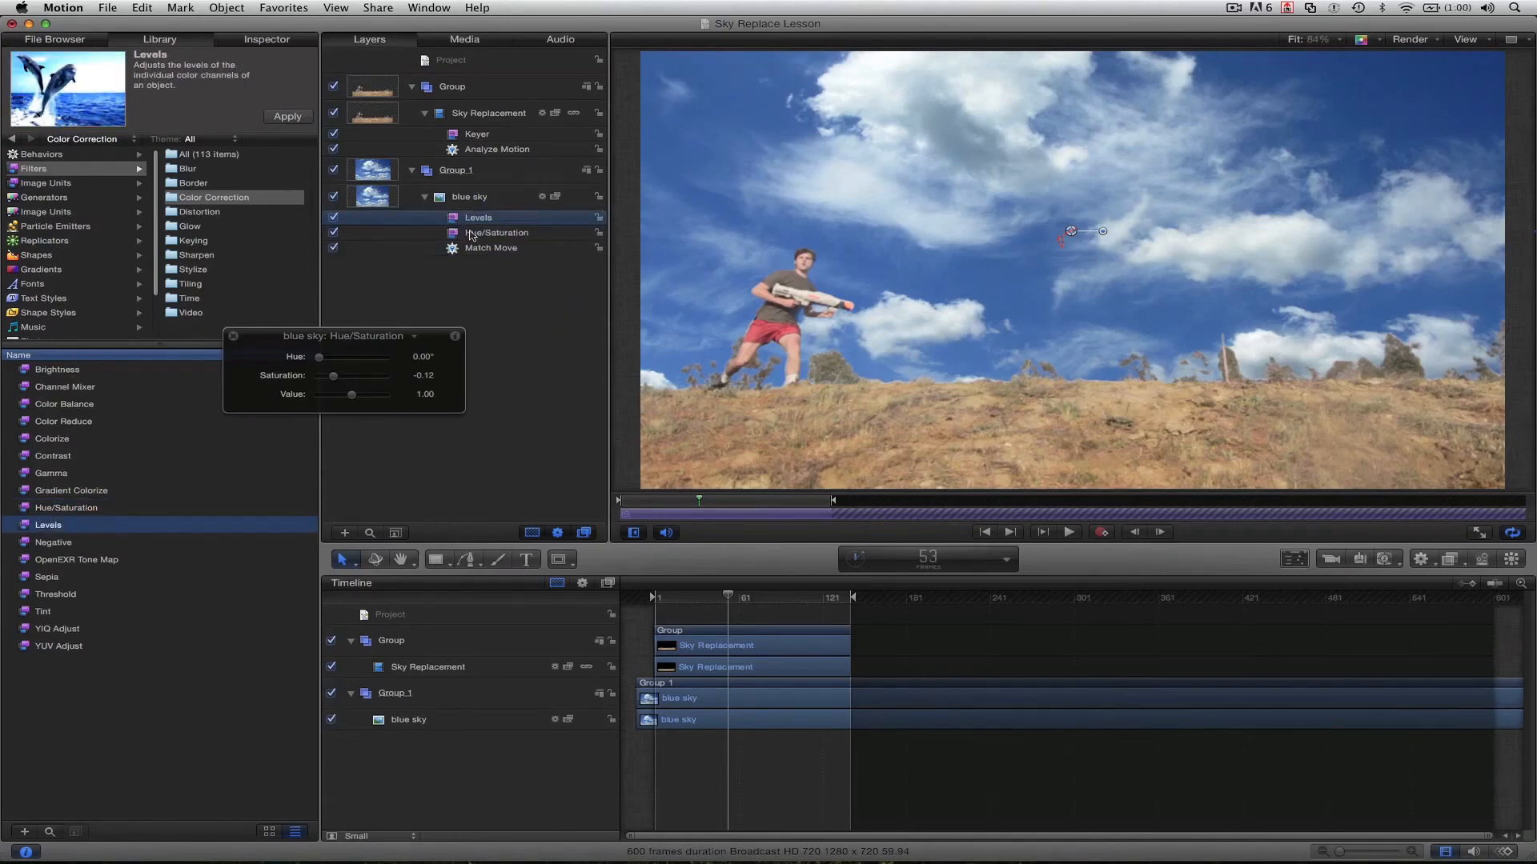
left_click(268, 40)
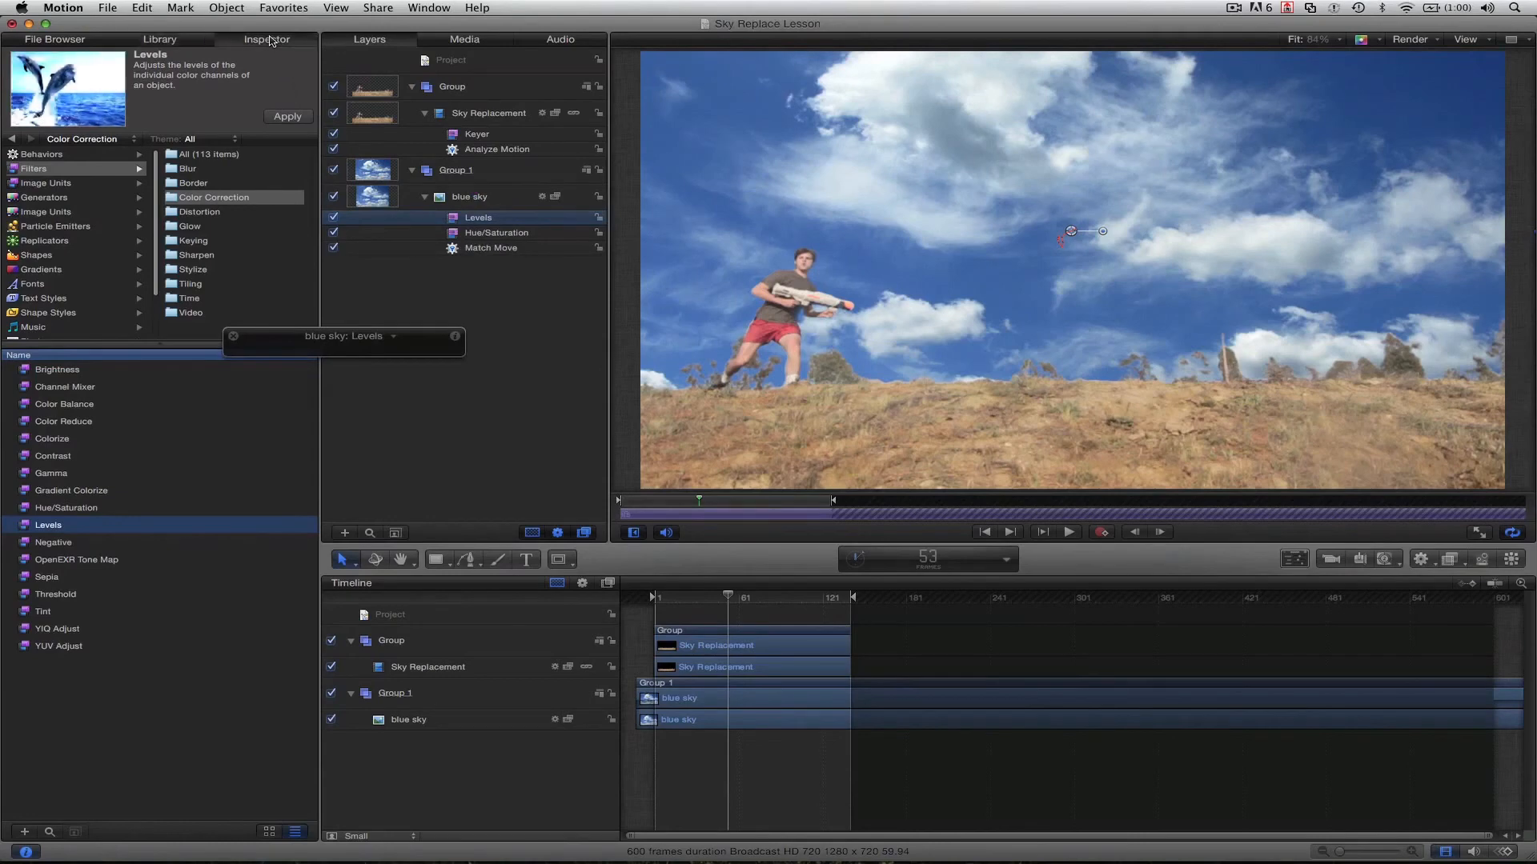
mouse_move(210, 260)
left_mouse_down()
mouse_move(223, 261)
mouse_move(195, 261)
left_mouse_up()
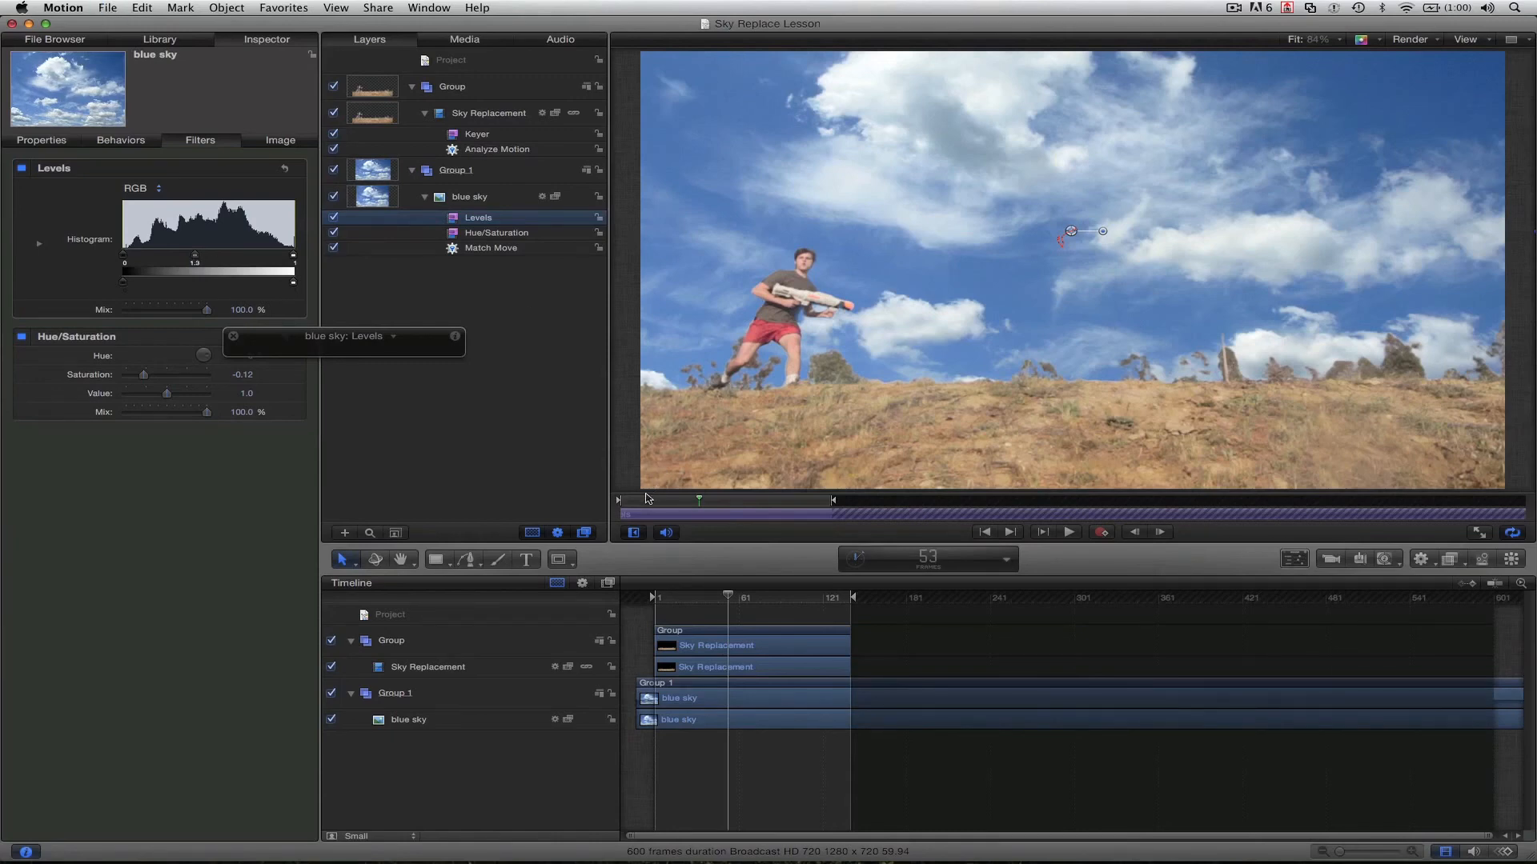
Go to frame 92 and toggle the Sky Replacement clip's Keyer off and on to compare the original and replaced skies.
left_click_drag(648, 504, 758, 508)
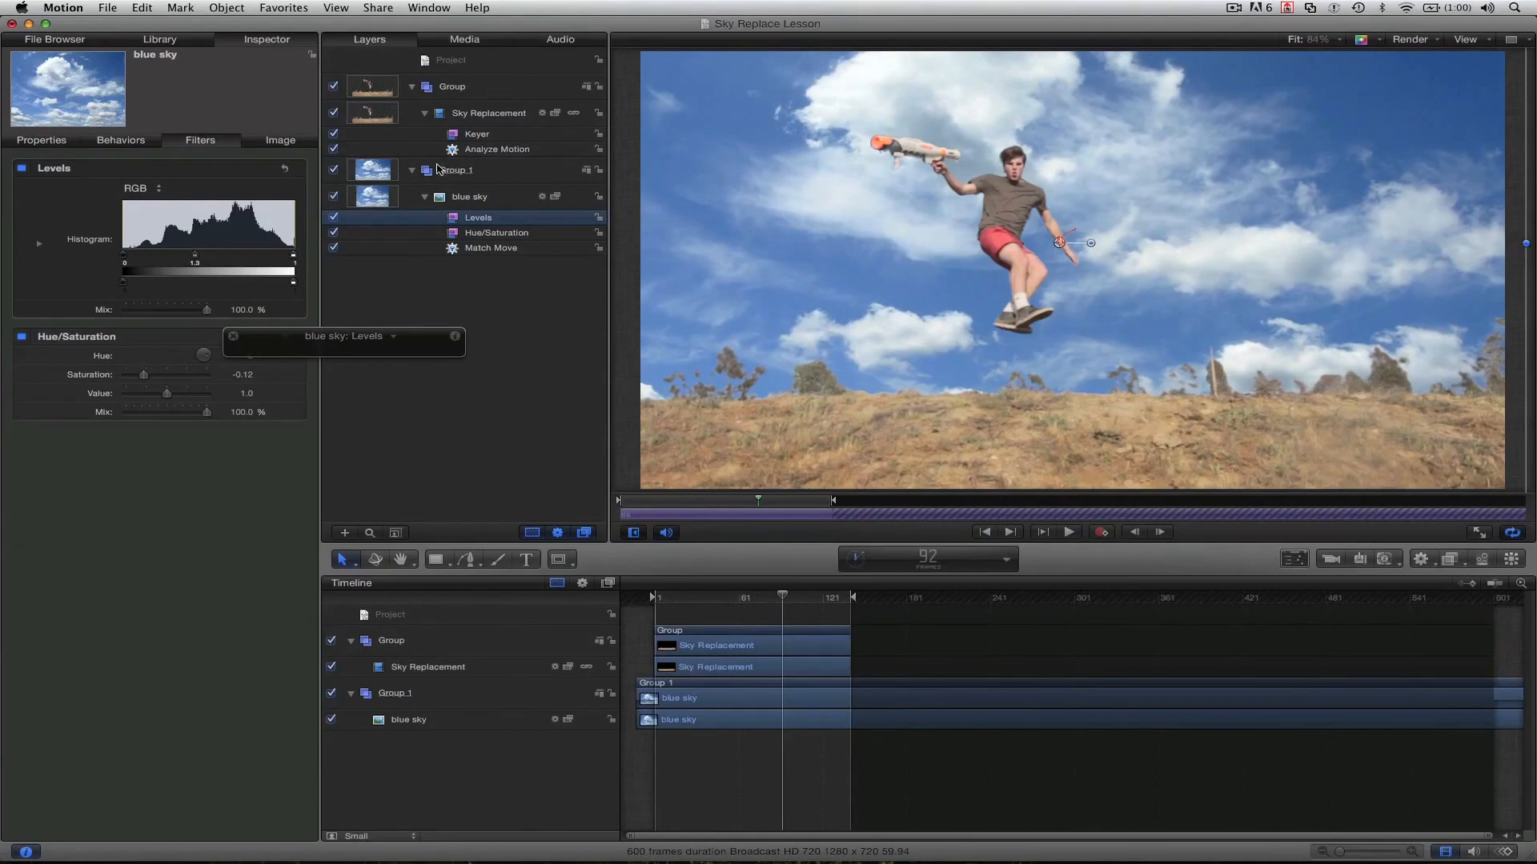
left_click(333, 134)
left_click(333, 133)
left_click(333, 134)
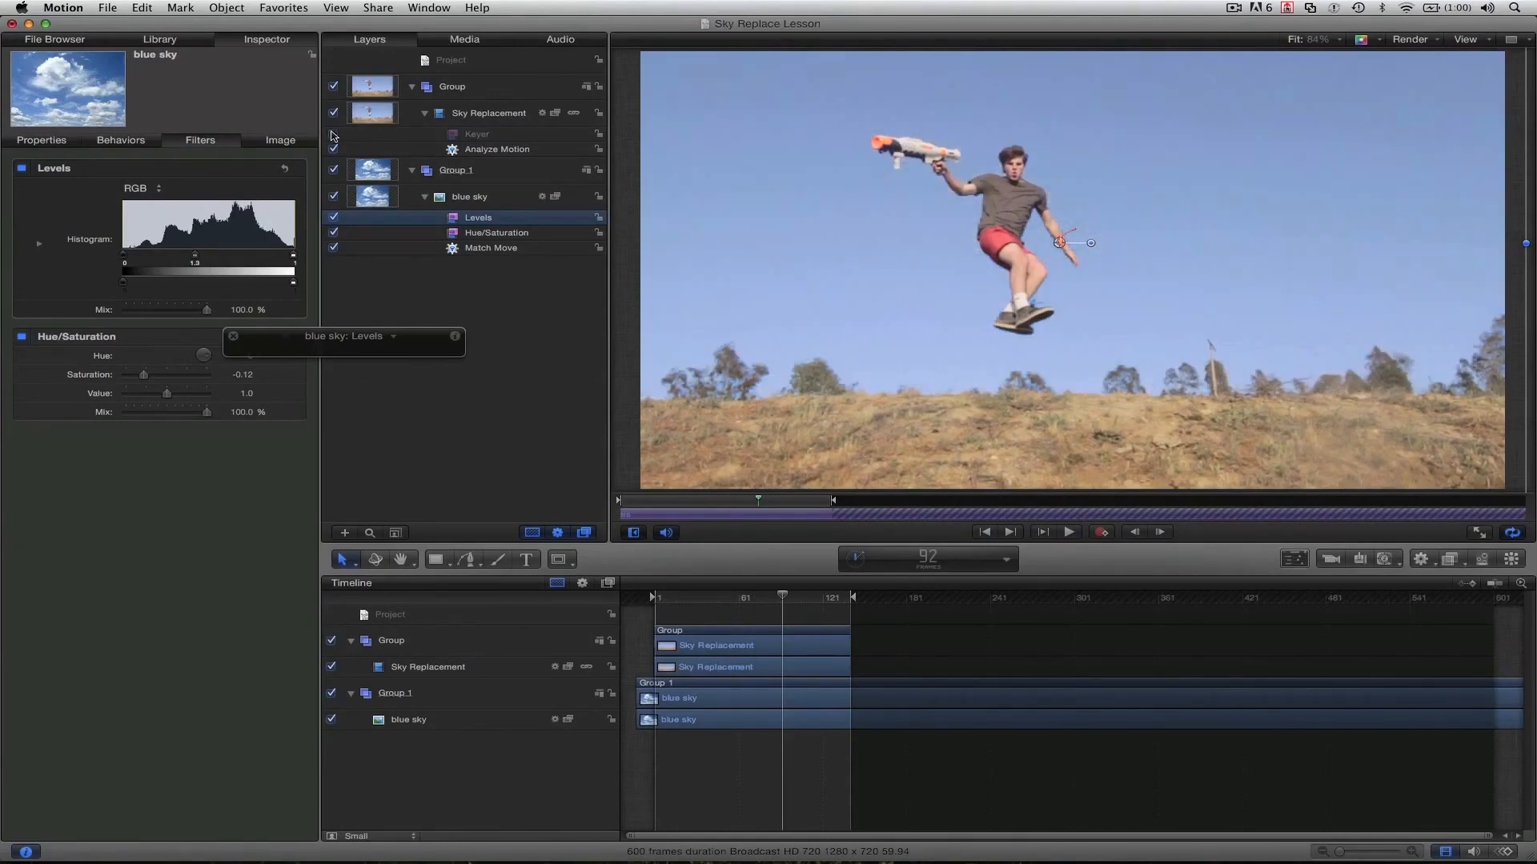
left_click(333, 134)
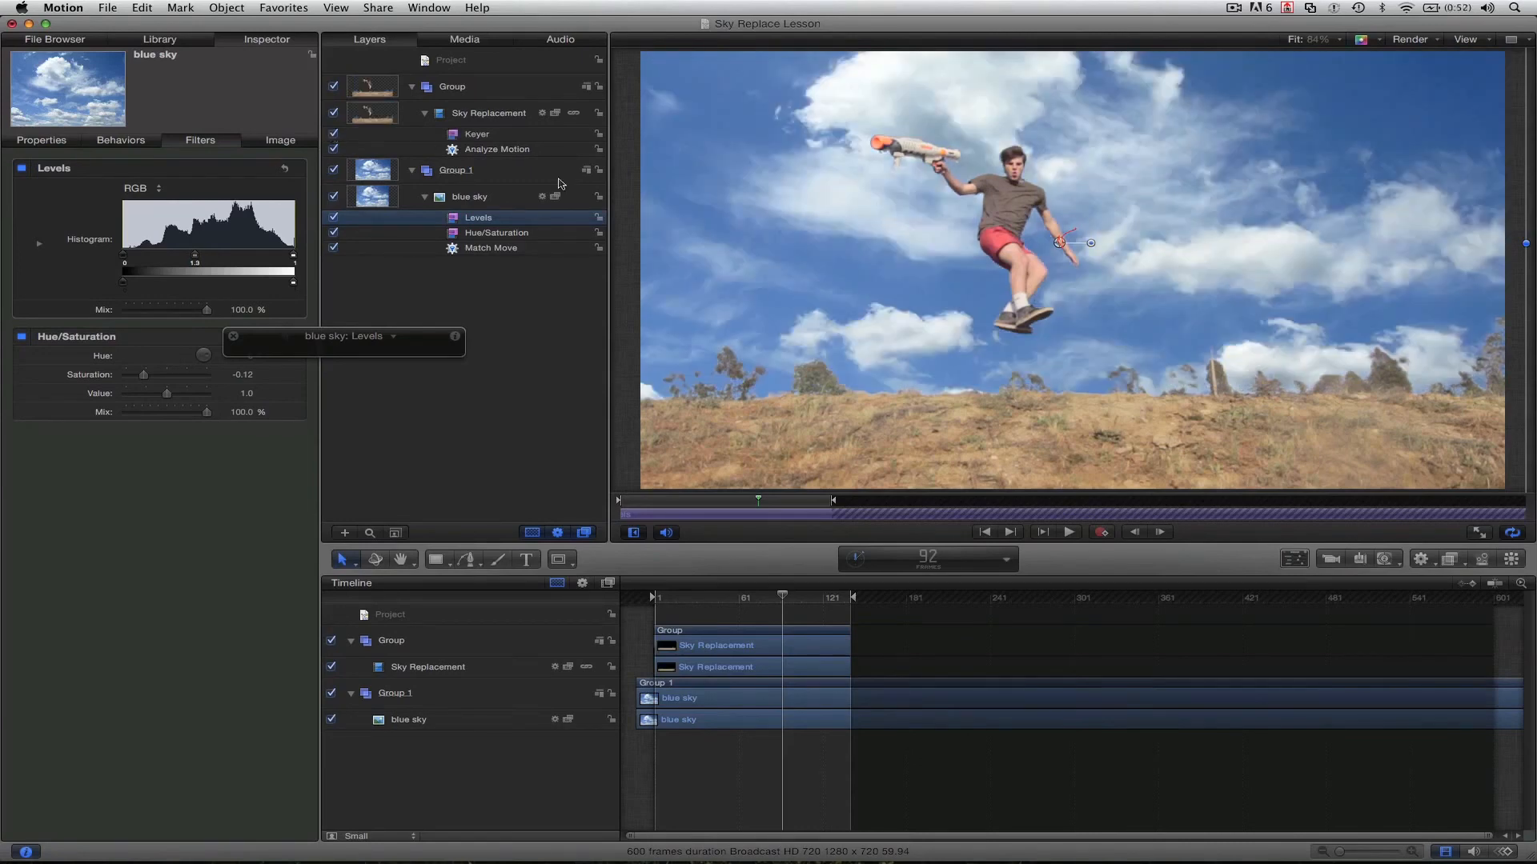